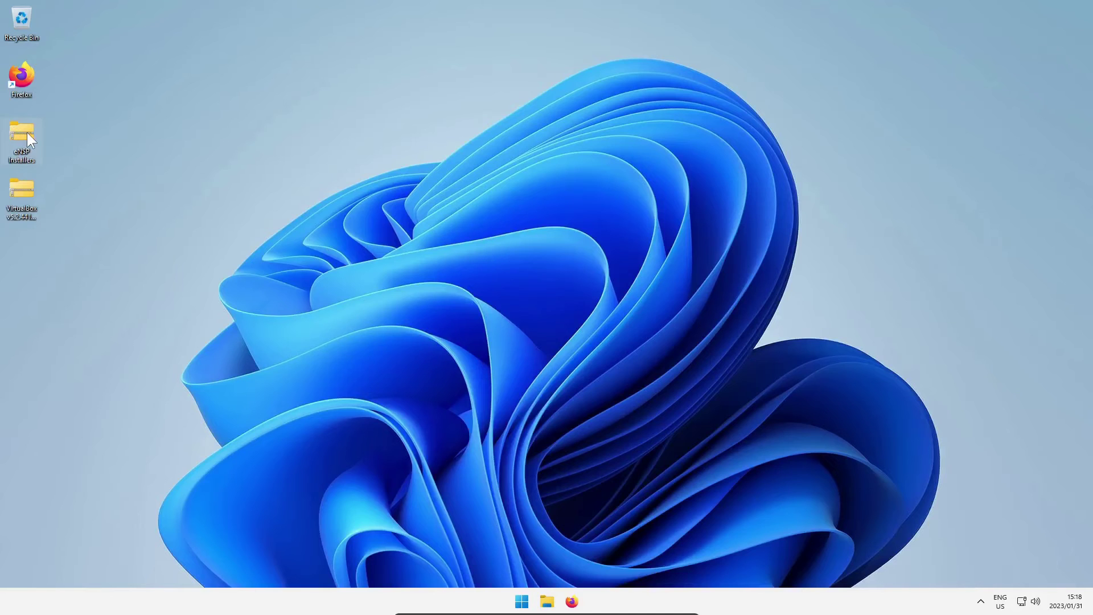
Extract the whole eNSP Installers archive into its eNSP Installers folder
{"action": "right_click", "coordinate": [27, 132]}
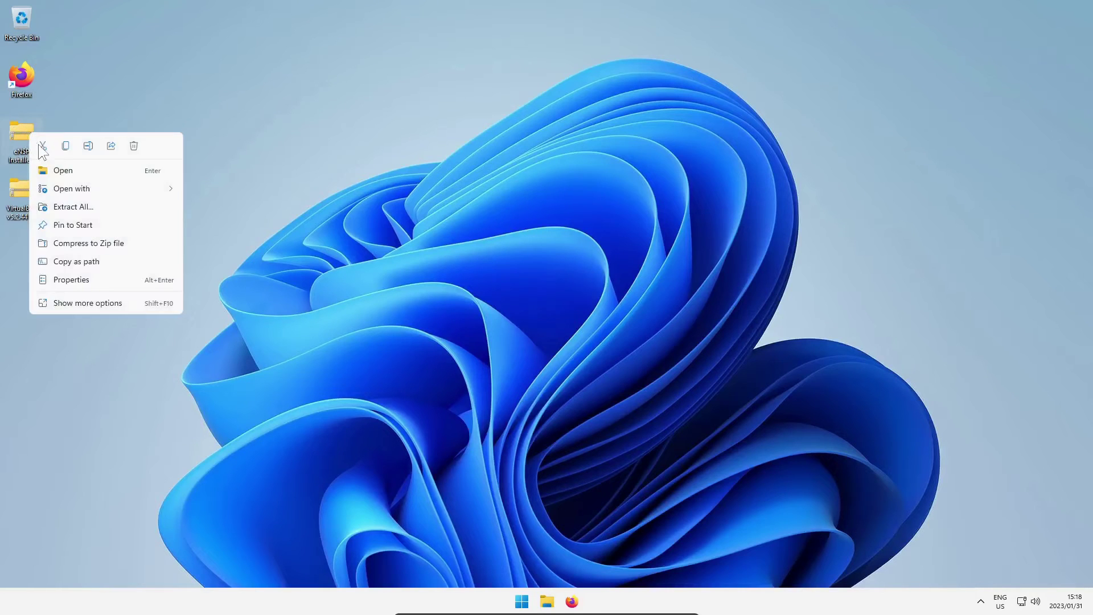
{"action": "left_click", "coordinate": [78, 204]}
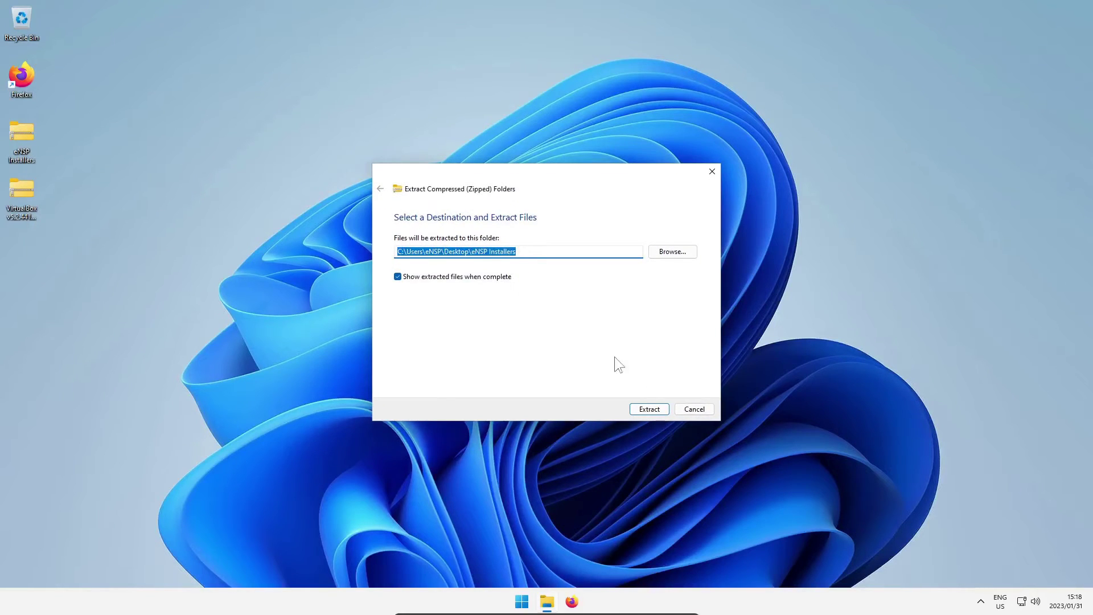
{"action": "left_click", "coordinate": [651, 411]}
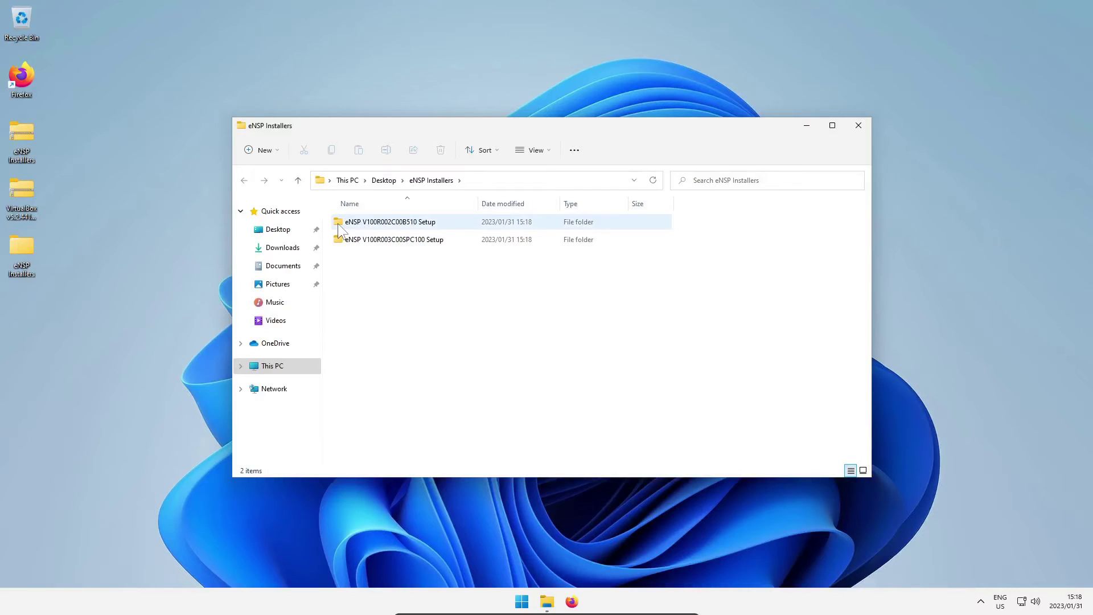
Launch the eNSP V100R002C00B510 installer from its Setup folder and approve the UAC prompt
{"action": "double_click", "coordinate": [338, 224]}
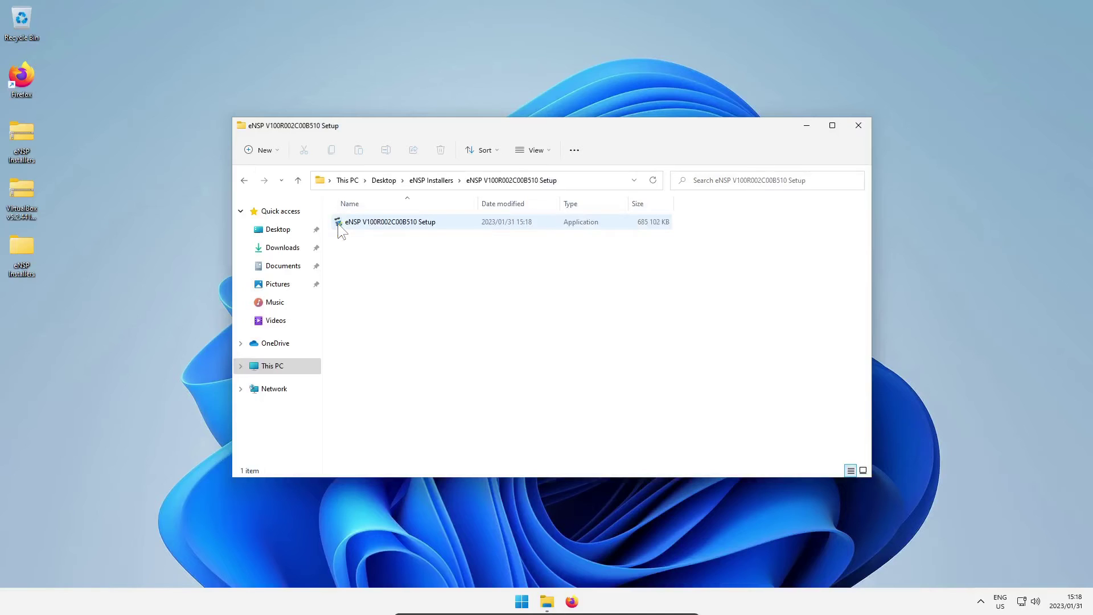
{"action": "double_click", "coordinate": [338, 222]}
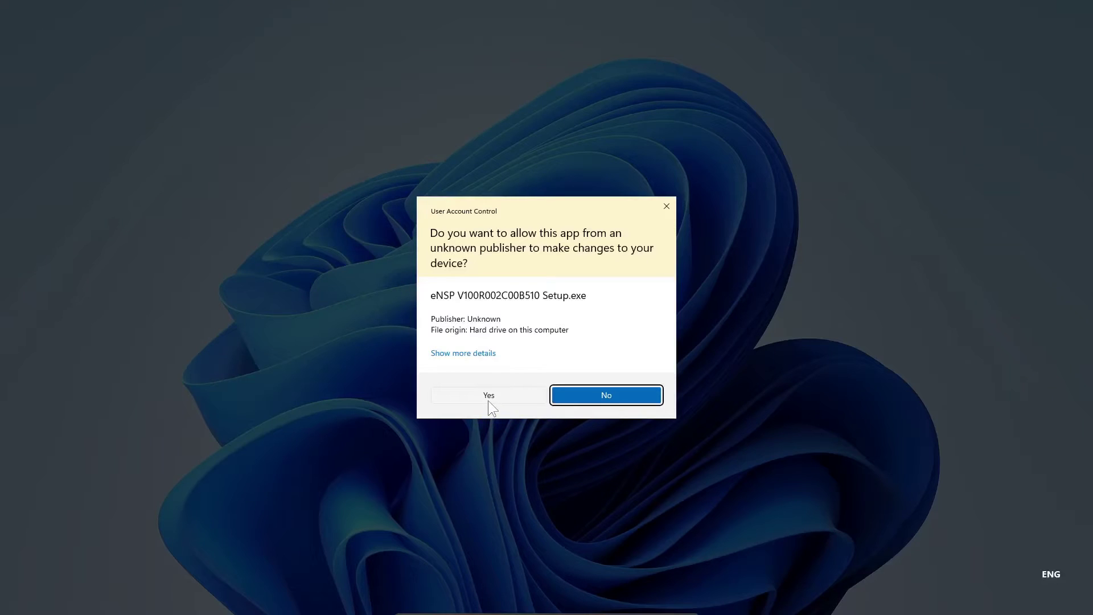
{"action": "left_click", "coordinate": [488, 399]}
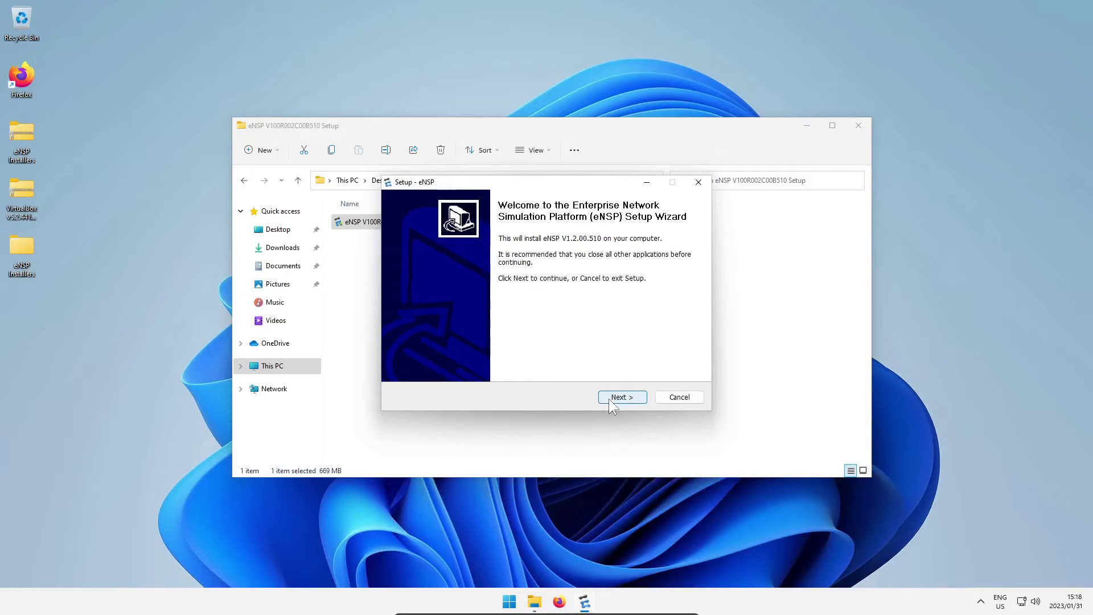
Accept the eNSP licence, keeping the default location, eNSP Start Menu folder, desktop icon, and WinPcap/Wireshark/VirtualBox
{"action": "left_click", "coordinate": [609, 398]}
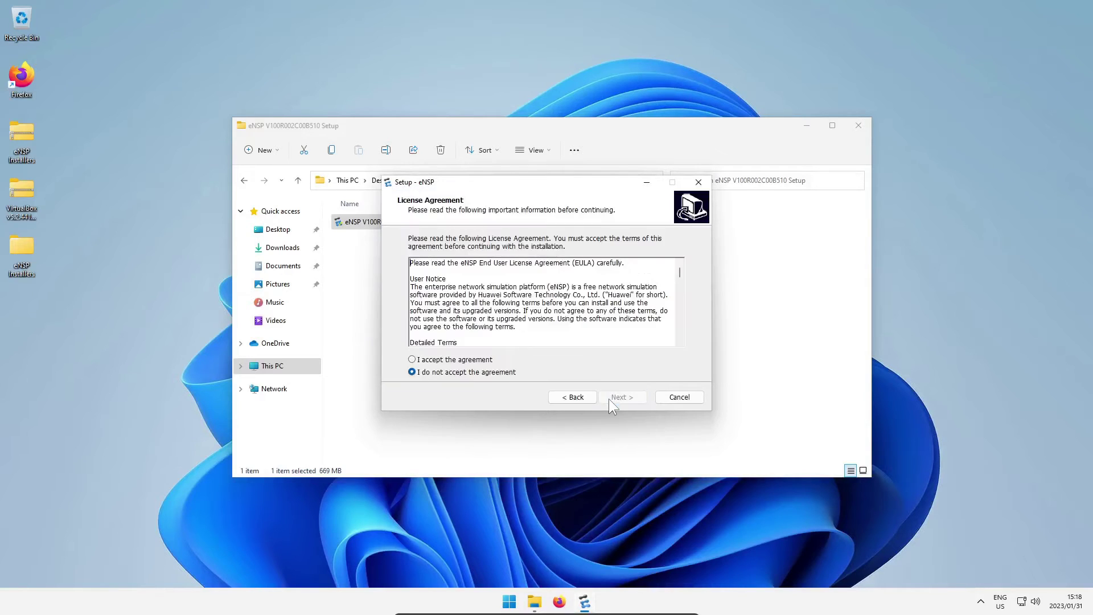
{"action": "left_click", "coordinate": [455, 359]}
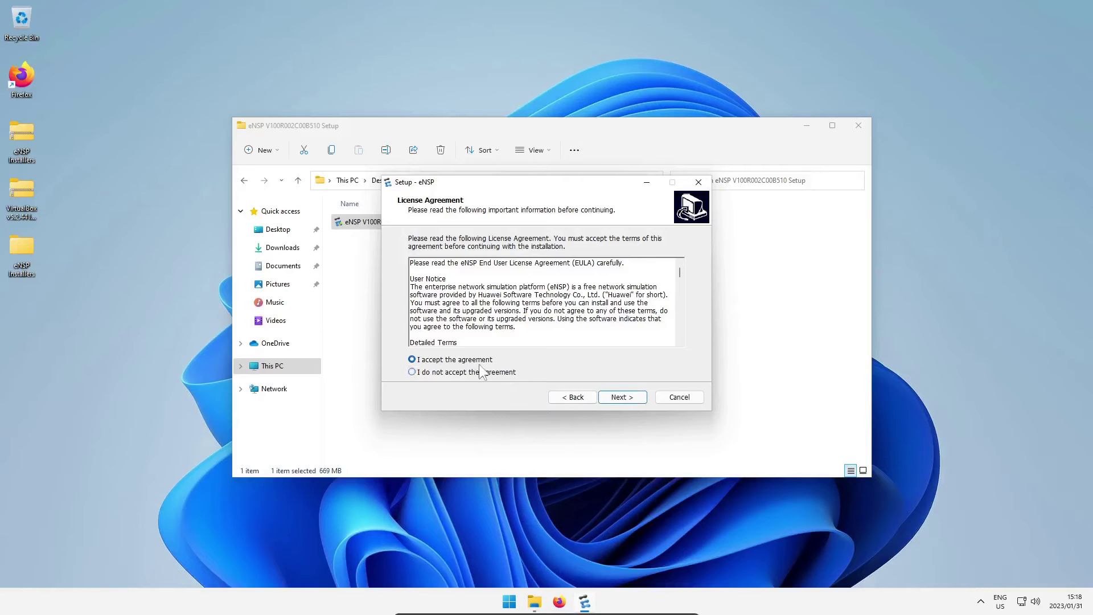
{"action": "left_click", "coordinate": [627, 398]}
{"action": "left_click", "coordinate": [627, 398]}
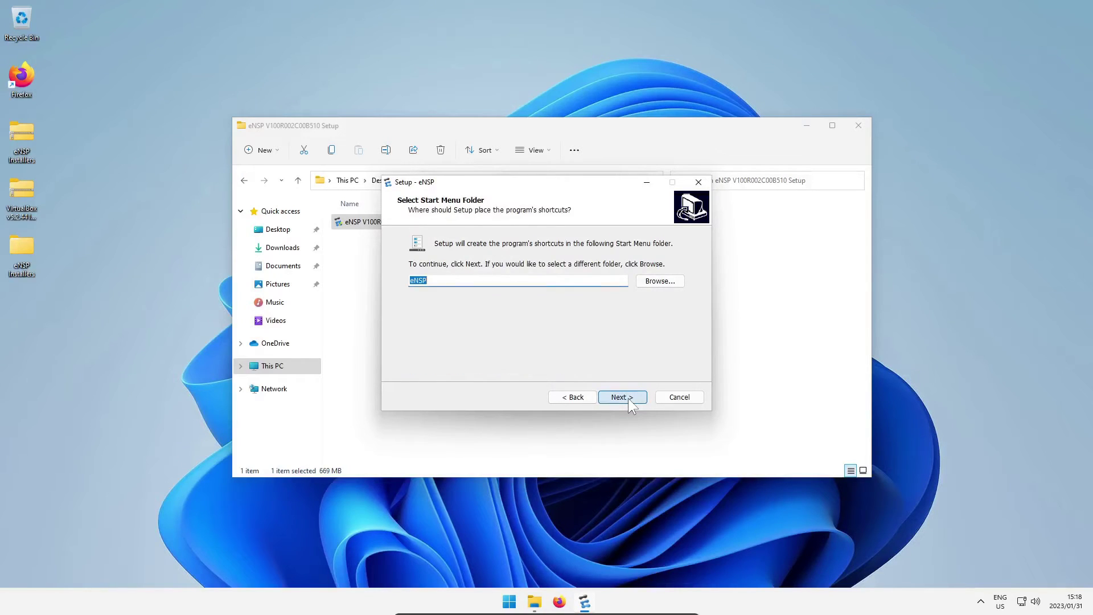
{"action": "left_click", "coordinate": [627, 397]}
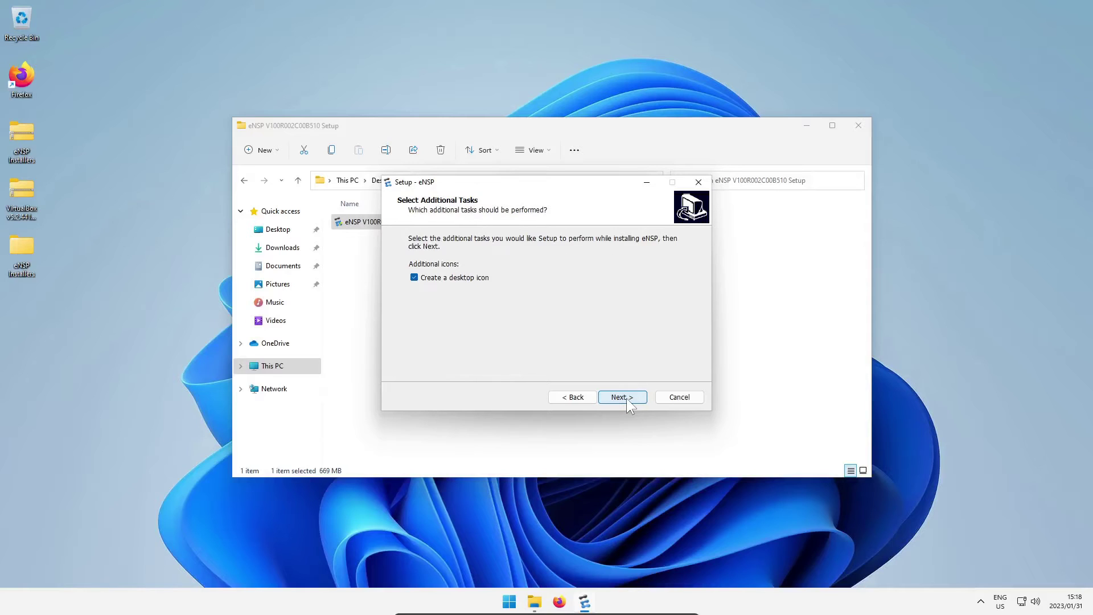
{"action": "left_click", "coordinate": [626, 398]}
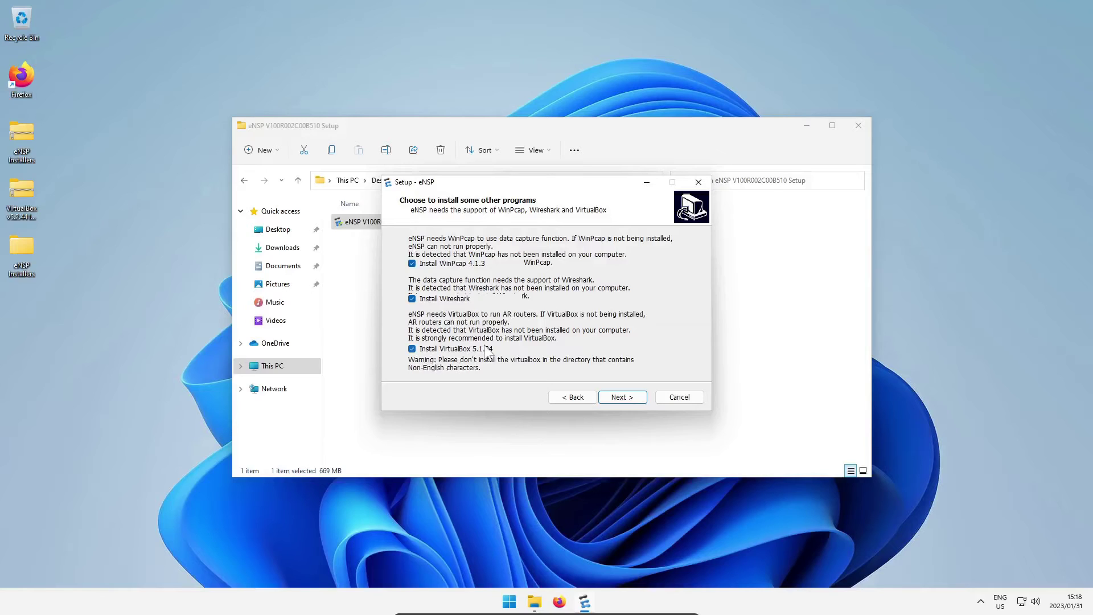
{"action": "left_click", "coordinate": [618, 397]}
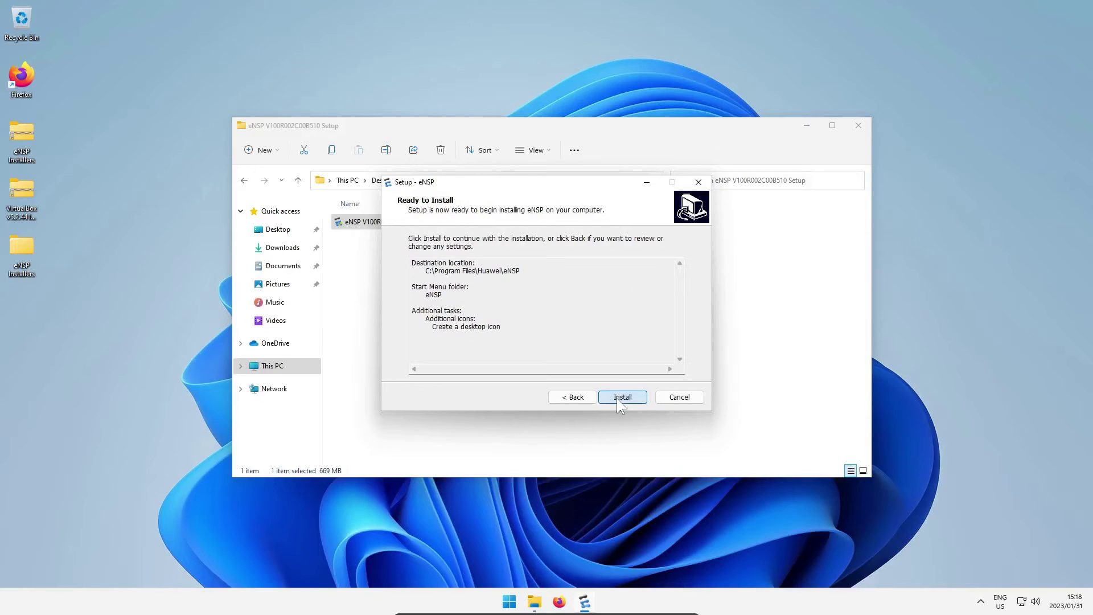
Start the eNSP install and complete WinPcap 4.1.3 setup with its driver starting at boot
{"action": "left_click", "coordinate": [617, 398]}
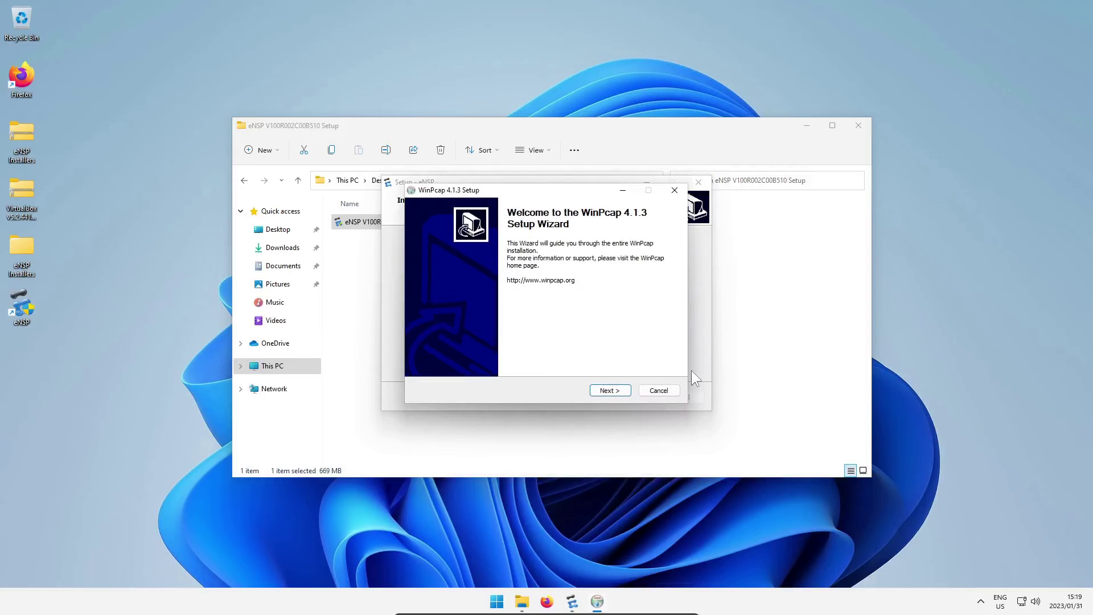
{"action": "left_click", "coordinate": [601, 391]}
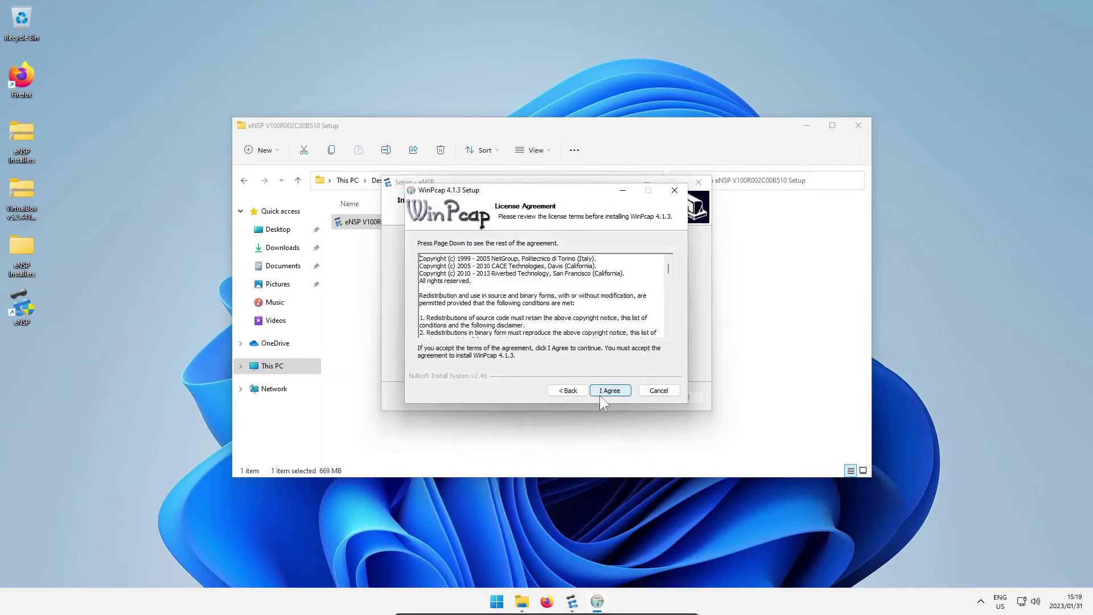
{"action": "left_click", "coordinate": [602, 393]}
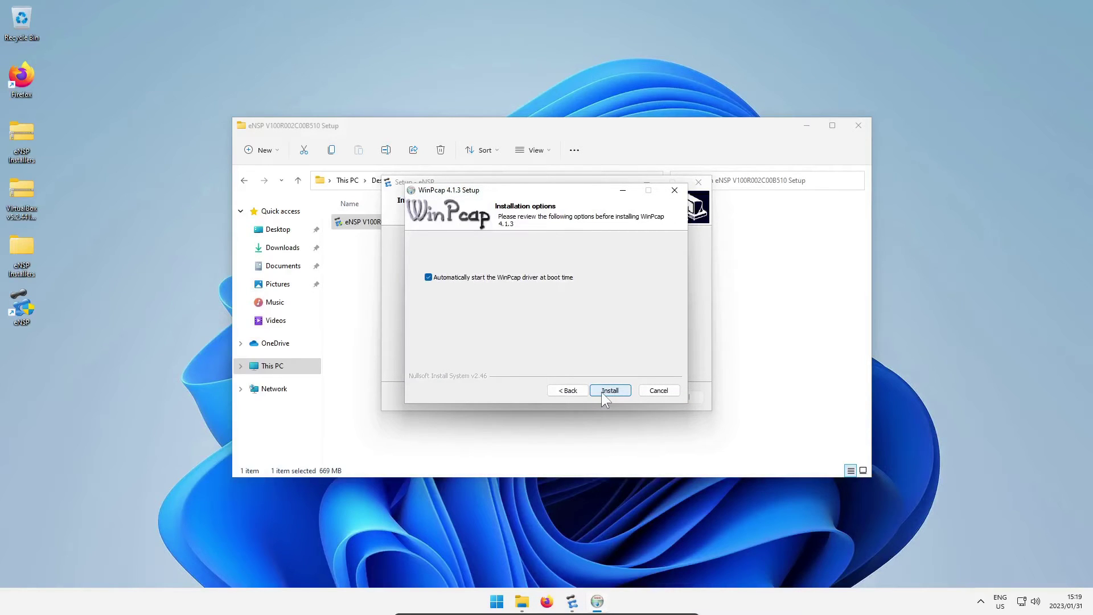
{"action": "left_click", "coordinate": [601, 392]}
{"action": "left_click", "coordinate": [601, 392]}
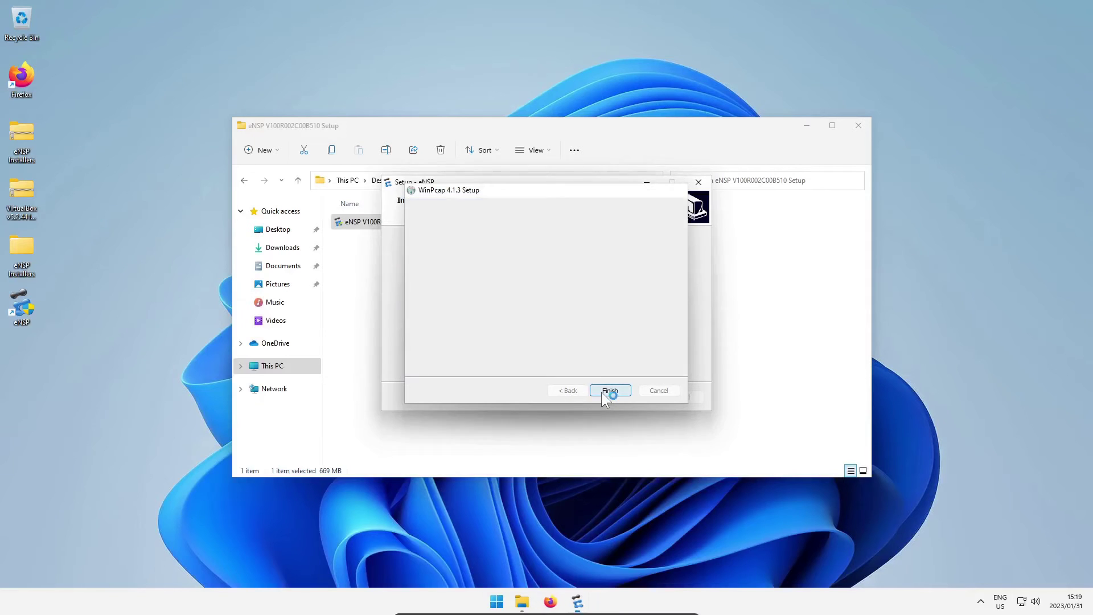
Install Wireshark 1.4.3 (32-bit) with all components, default tasks and default folder, then finish
{"action": "left_click", "coordinate": [601, 391]}
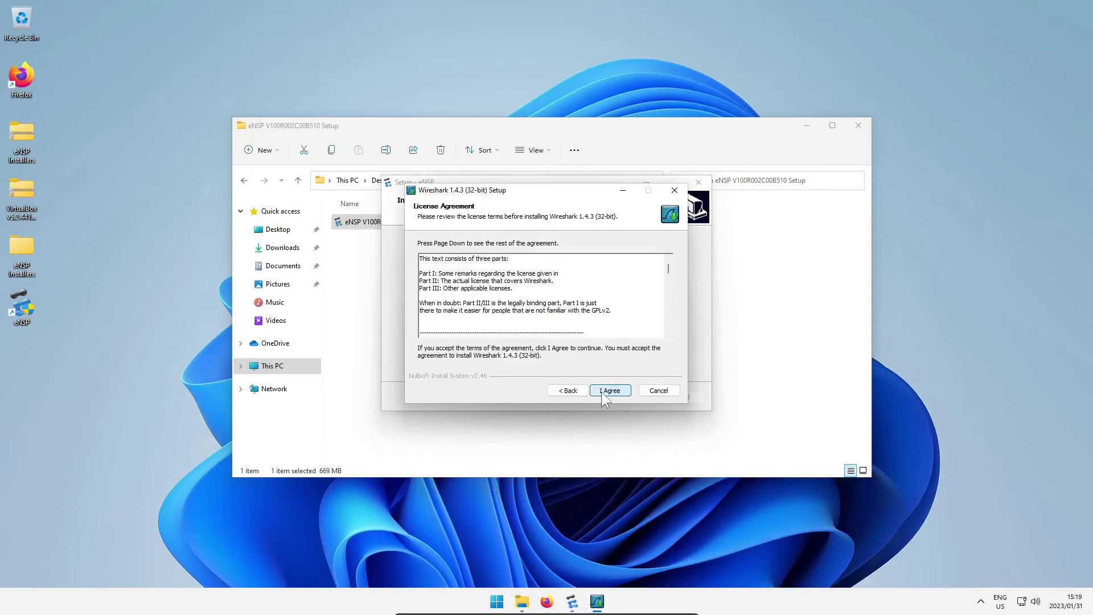
{"action": "left_click", "coordinate": [601, 392]}
{"action": "left_click", "coordinate": [601, 391]}
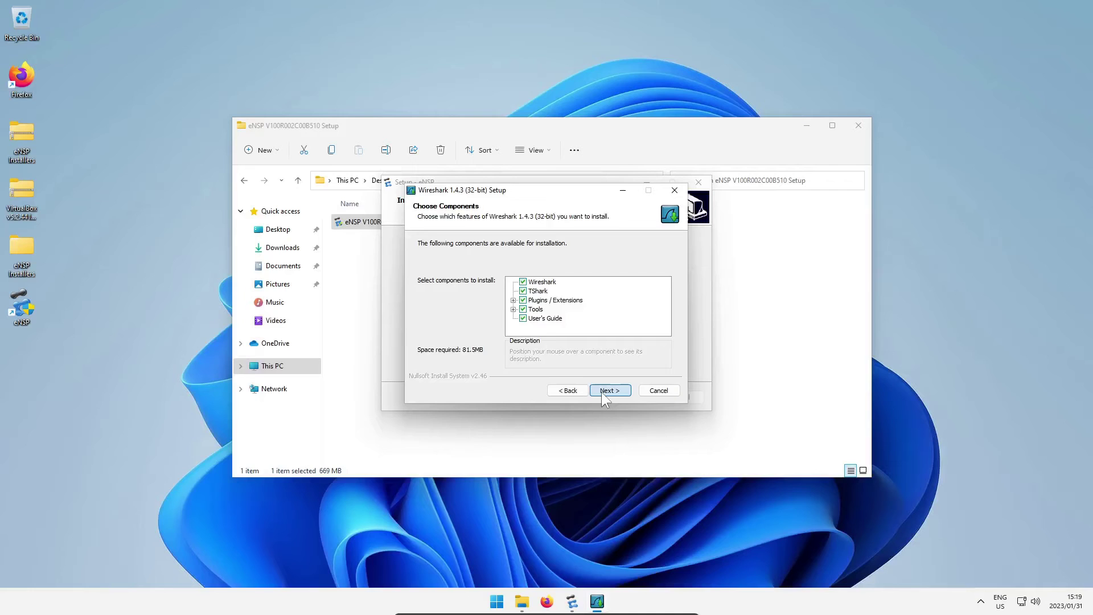
{"action": "left_click", "coordinate": [601, 391]}
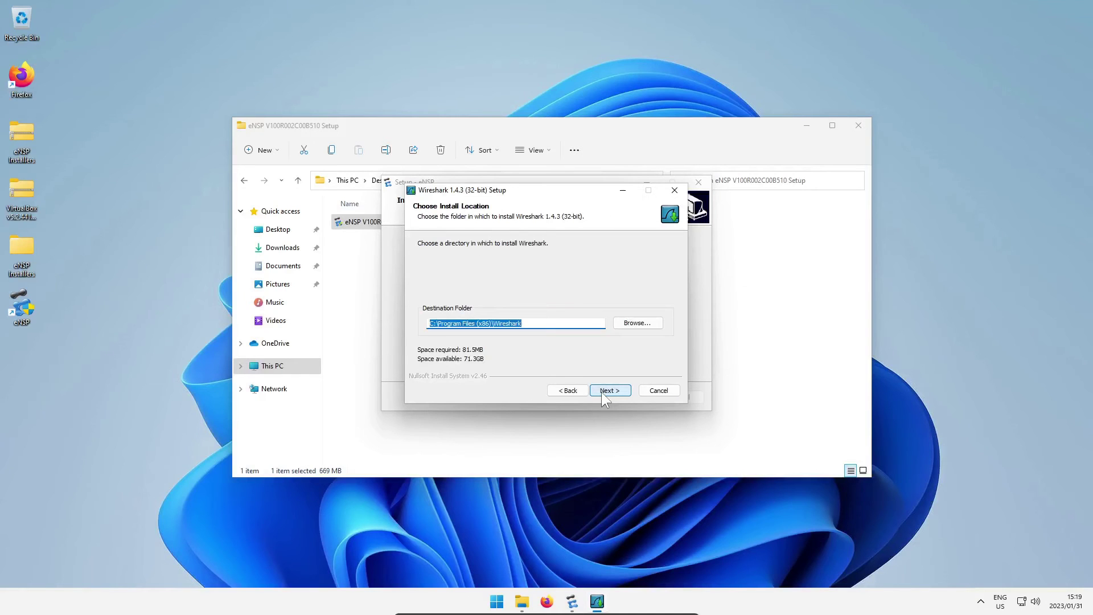
{"action": "left_click", "coordinate": [601, 391]}
{"action": "left_click", "coordinate": [601, 392]}
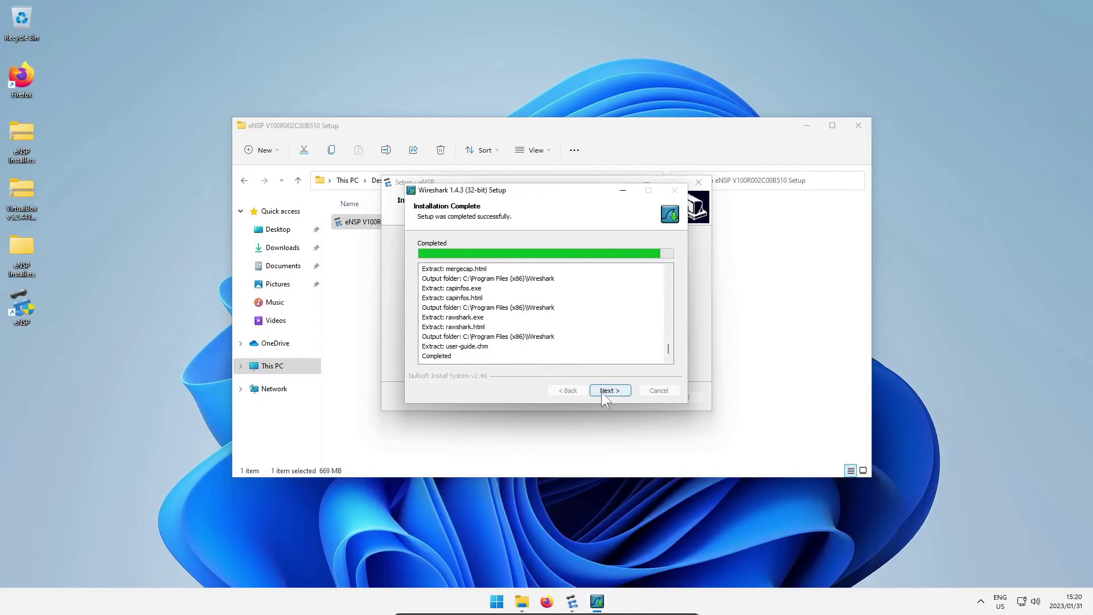
{"action": "left_click", "coordinate": [609, 391]}
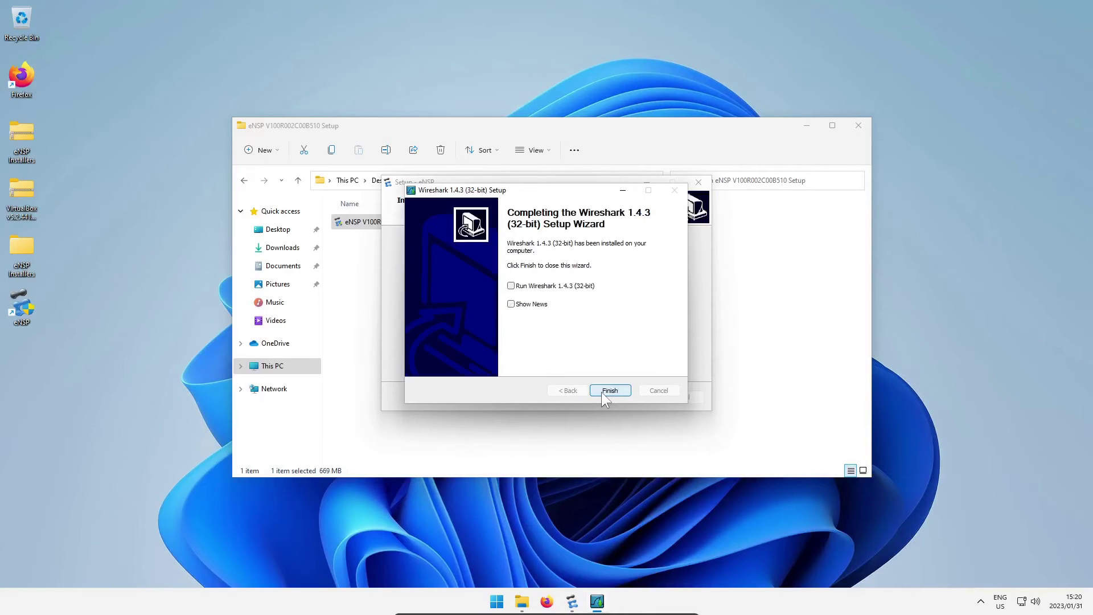
{"action": "left_click", "coordinate": [602, 392]}
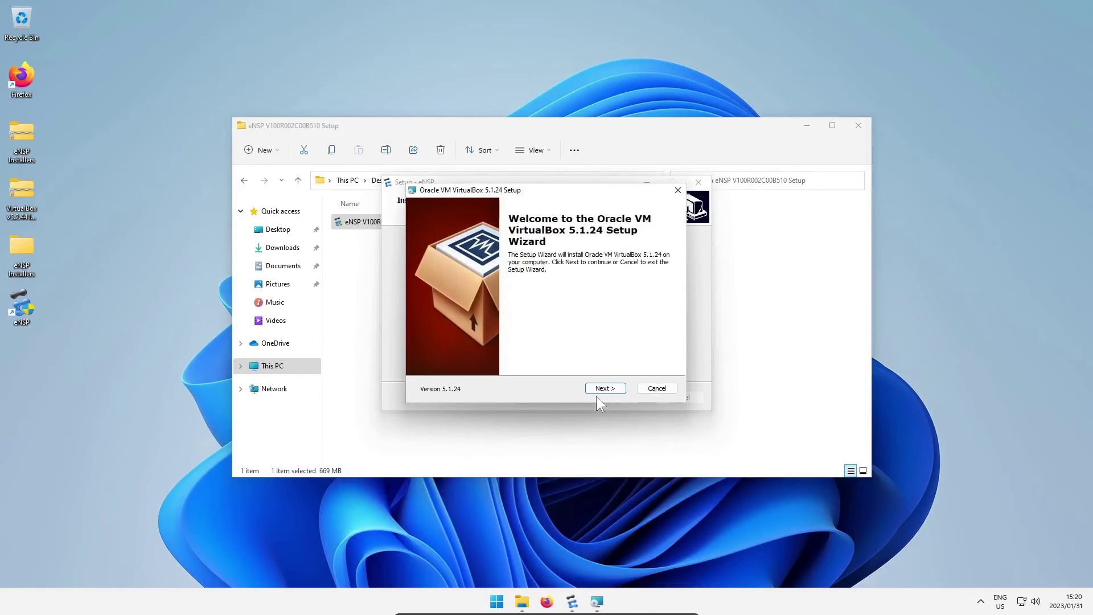
Install VirtualBox 5.1.24 with default features and shortcuts, approving the Oracle USB driver
{"action": "left_click", "coordinate": [604, 388]}
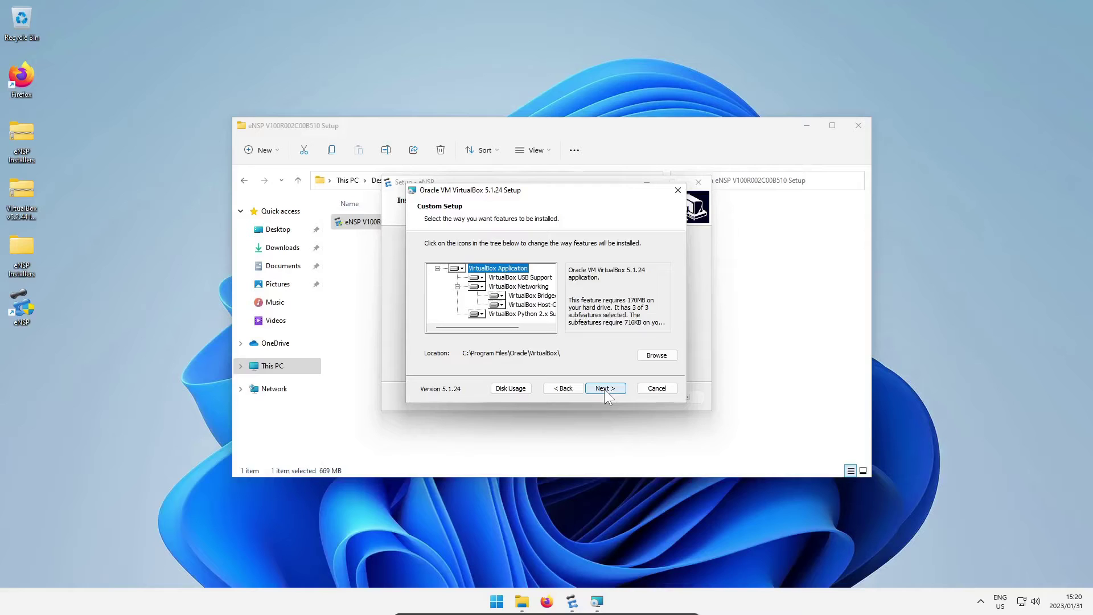
{"action": "left_click", "coordinate": [605, 388]}
{"action": "left_click", "coordinate": [604, 388]}
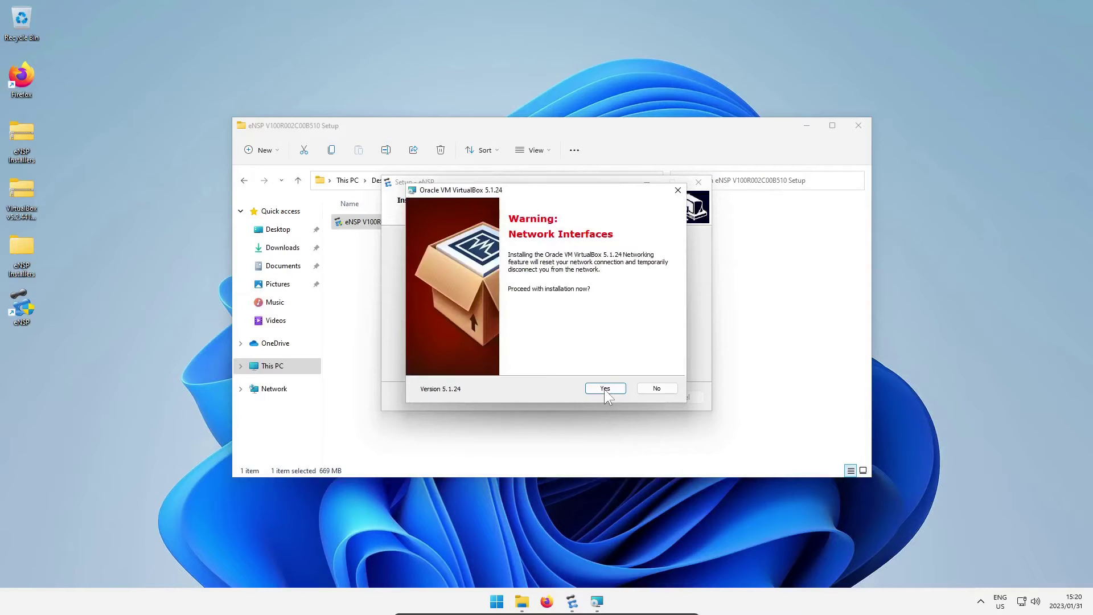
{"action": "left_click", "coordinate": [604, 389]}
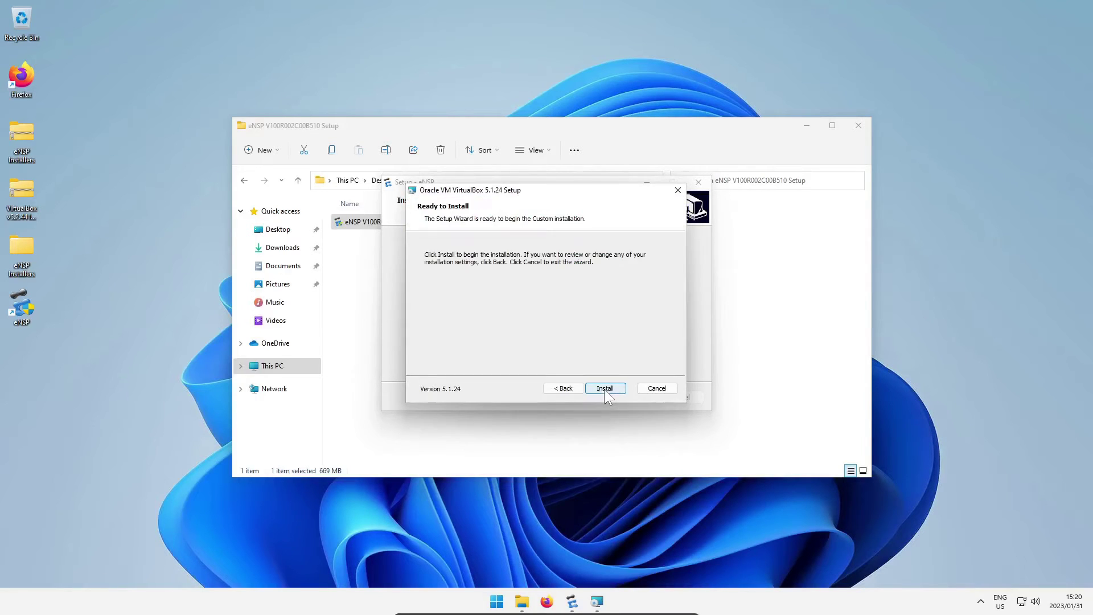
{"action": "left_click", "coordinate": [605, 388]}
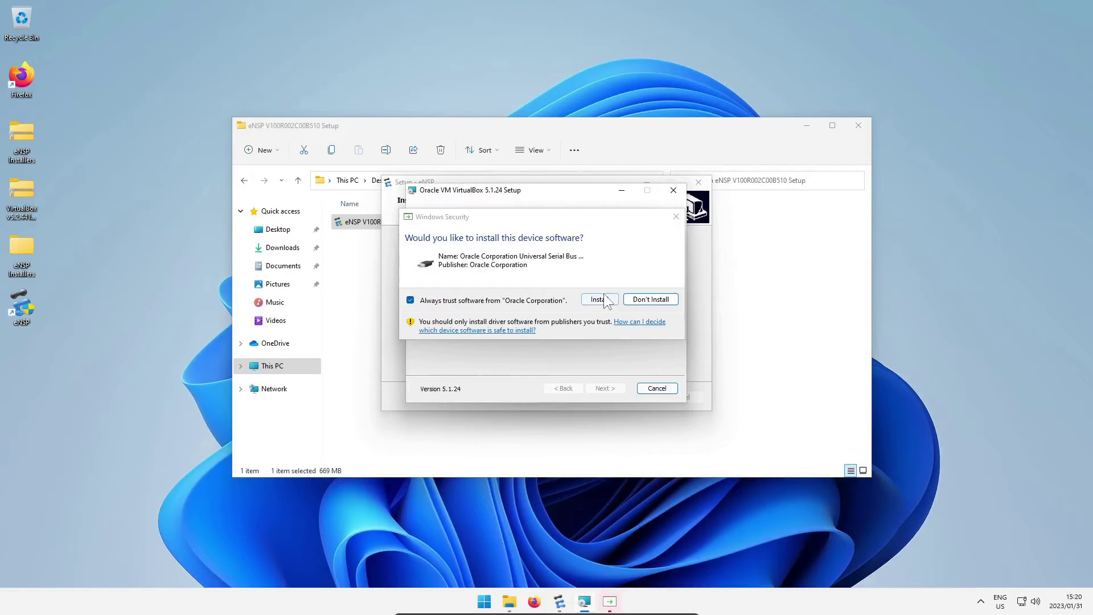
{"action": "left_click", "coordinate": [600, 299]}
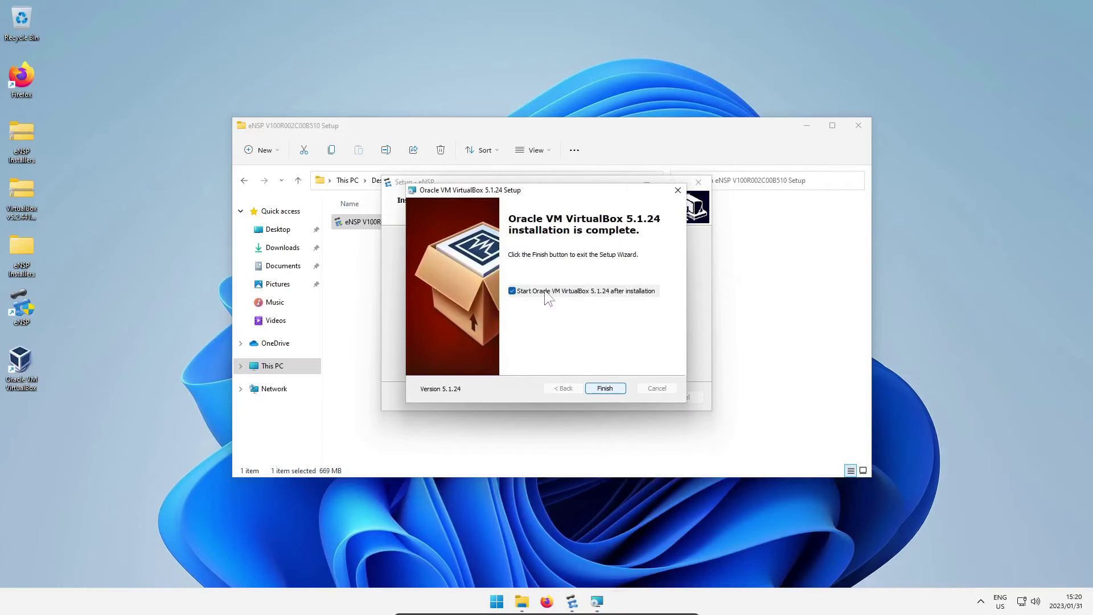
Finish VirtualBox setup without starting it, and turn off Launch eNSP
{"action": "left_click", "coordinate": [512, 291]}
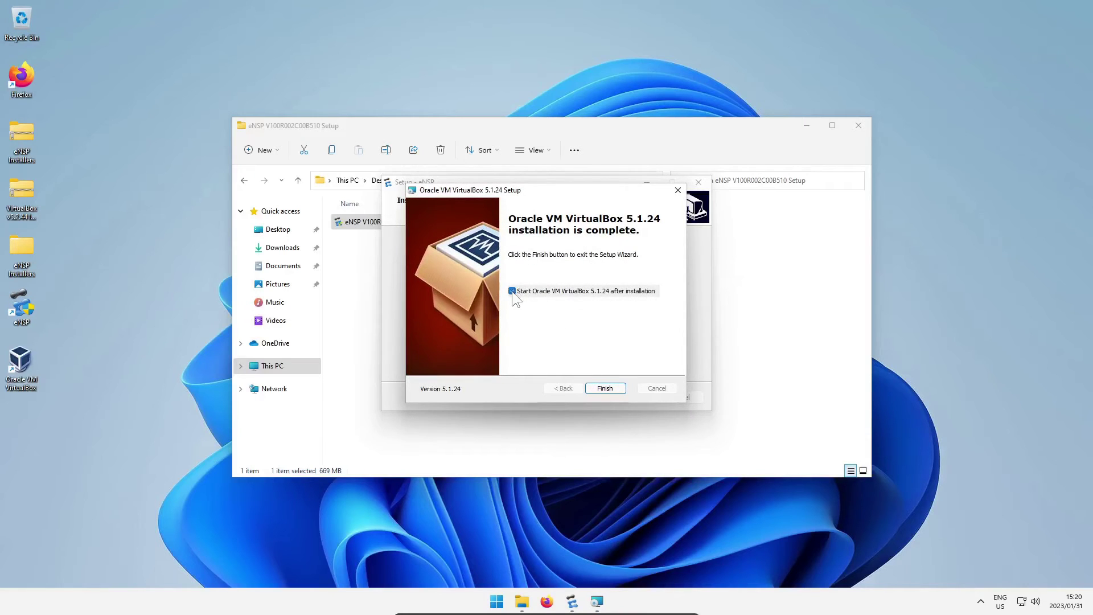
{"action": "left_click", "coordinate": [605, 388]}
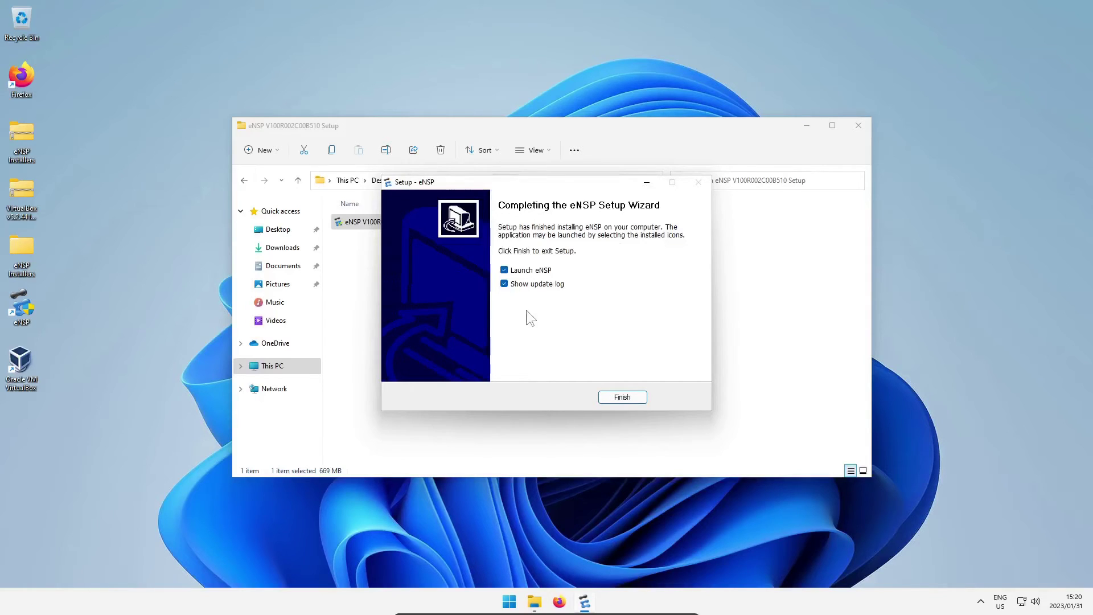
{"action": "left_click", "coordinate": [504, 270]}
Close the finished installer and launch the eNSP V100R003C00SPC100 setup, approving UAC
{"action": "left_click", "coordinate": [621, 395]}
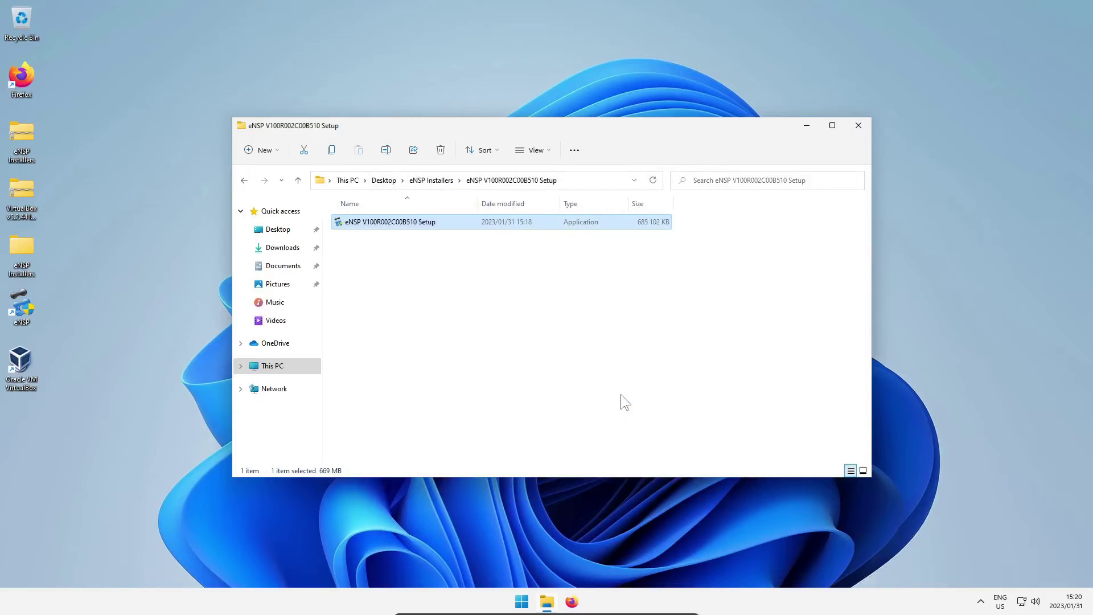
{"action": "left_click", "coordinate": [245, 181]}
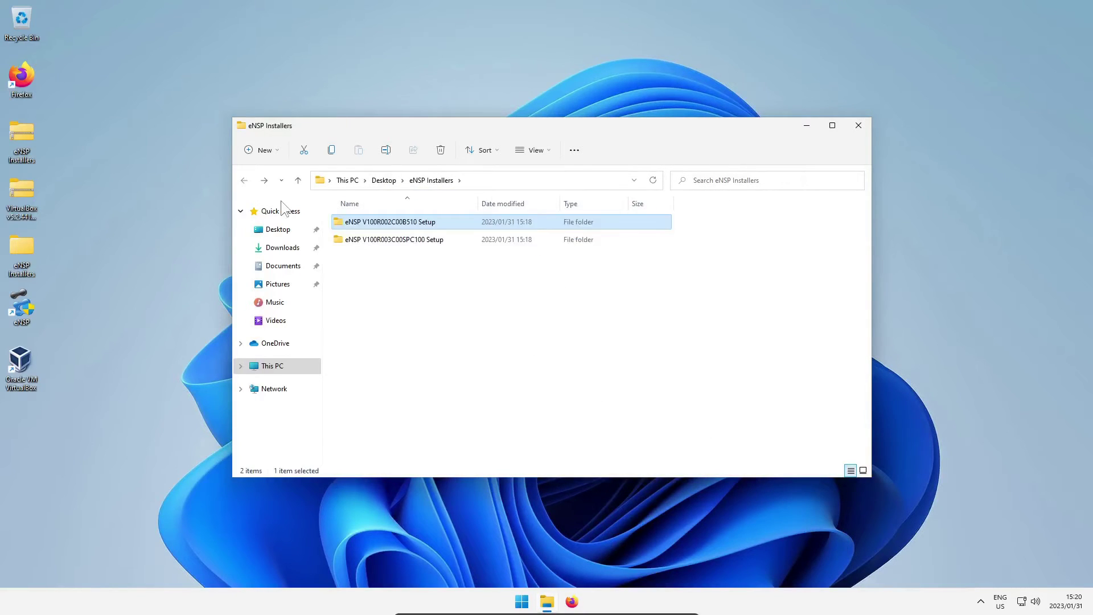
{"action": "double_click", "coordinate": [339, 239]}
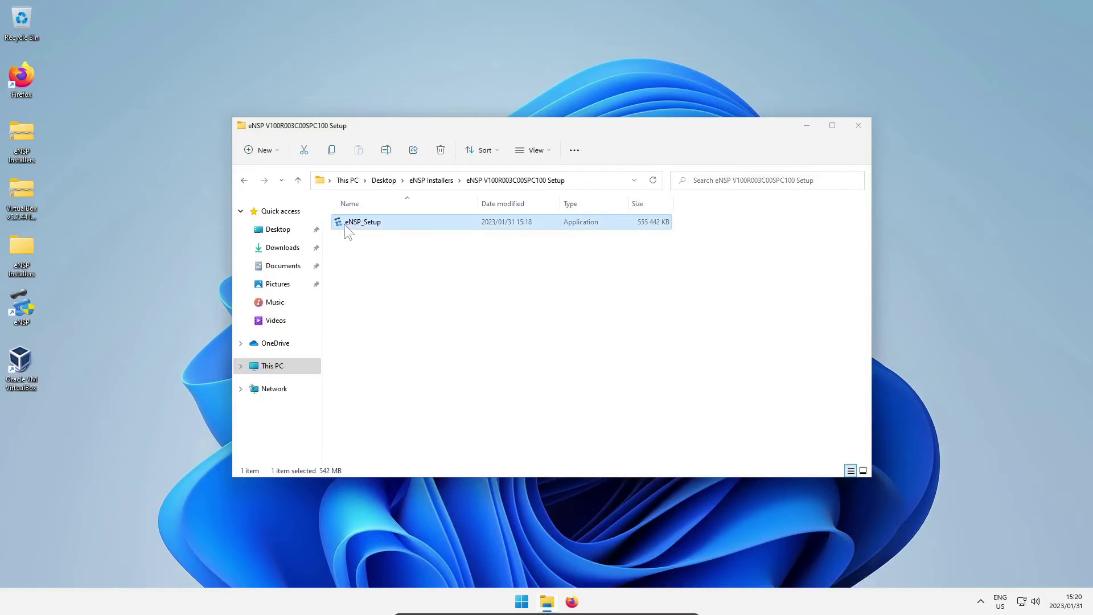
{"action": "double_click", "coordinate": [343, 223]}
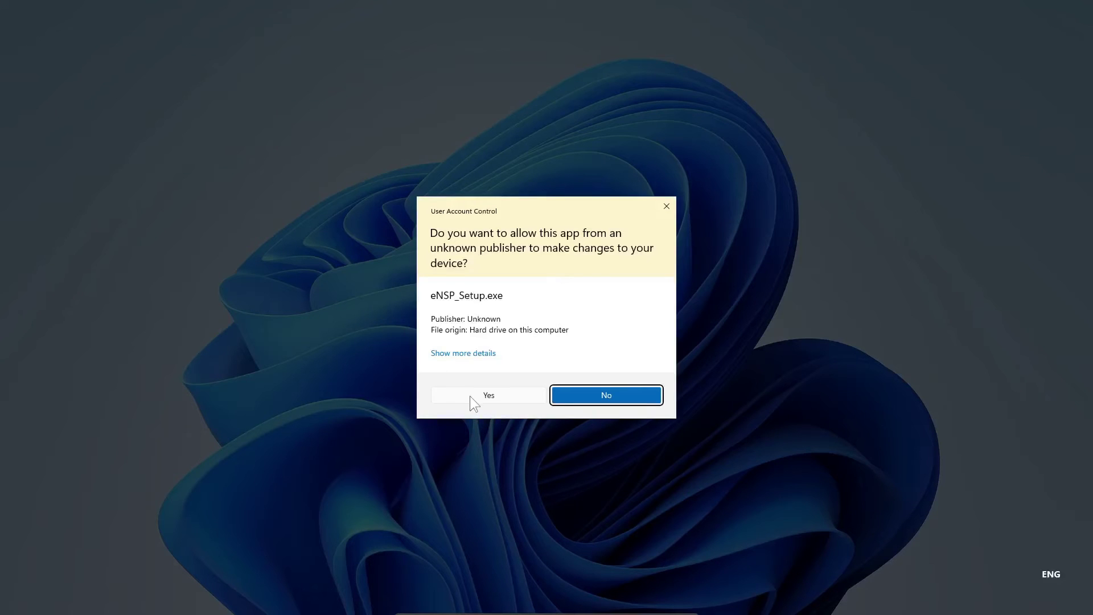
{"action": "left_click", "coordinate": [485, 395]}
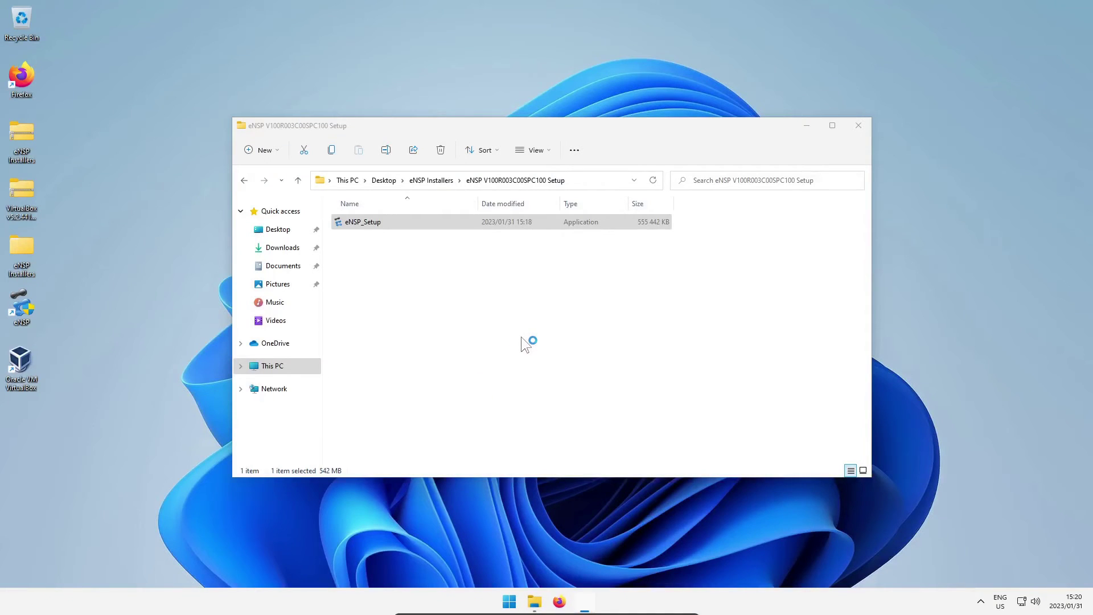
Accept the licence and install eNSP to C:\Program Files\Huawei\eNSP with a desktop icon, without launching it
{"action": "left_click", "coordinate": [610, 396]}
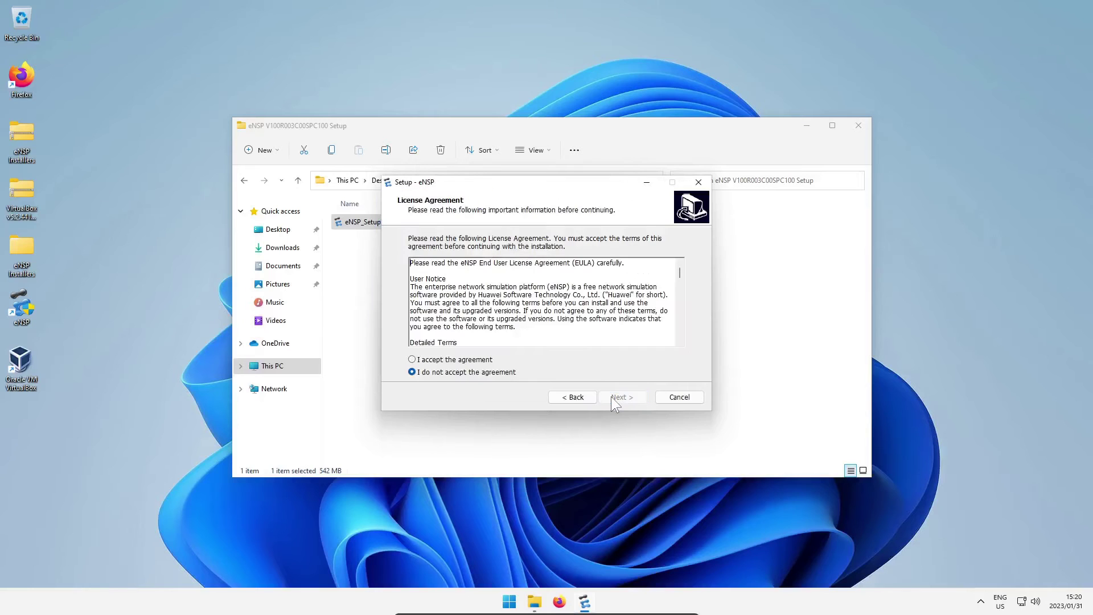
{"action": "left_click", "coordinate": [467, 361]}
{"action": "left_click", "coordinate": [621, 397]}
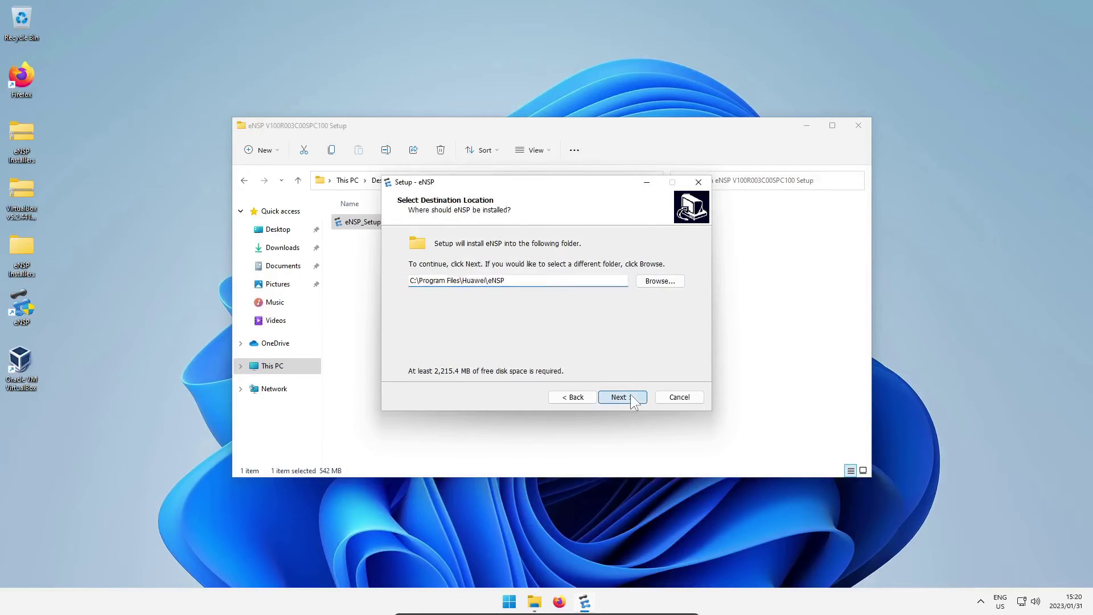
{"action": "left_click", "coordinate": [622, 397]}
{"action": "left_click", "coordinate": [621, 397]}
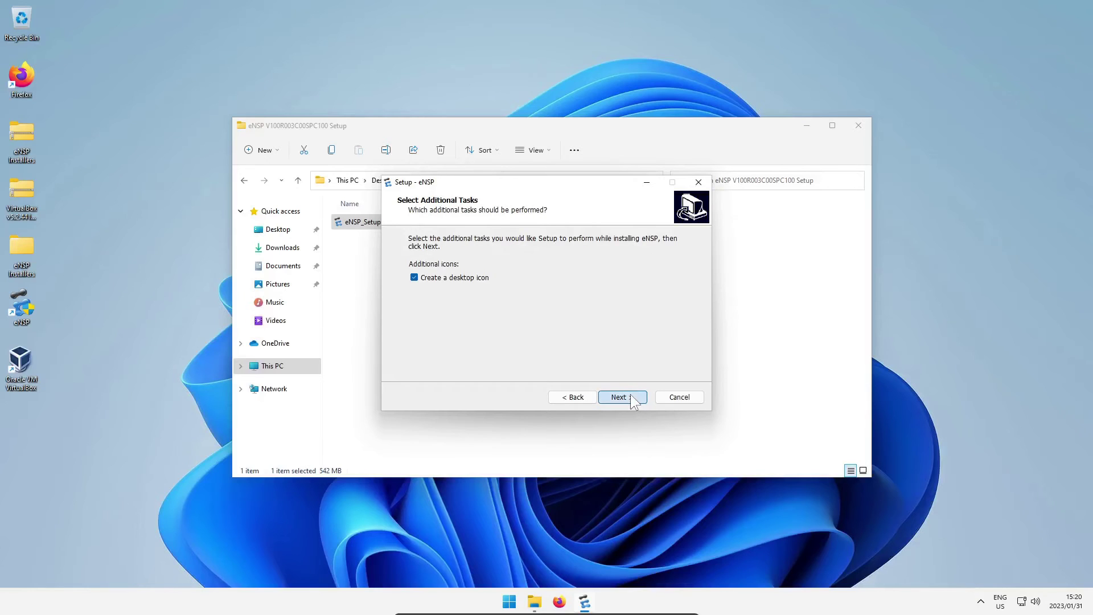
{"action": "left_click", "coordinate": [621, 397]}
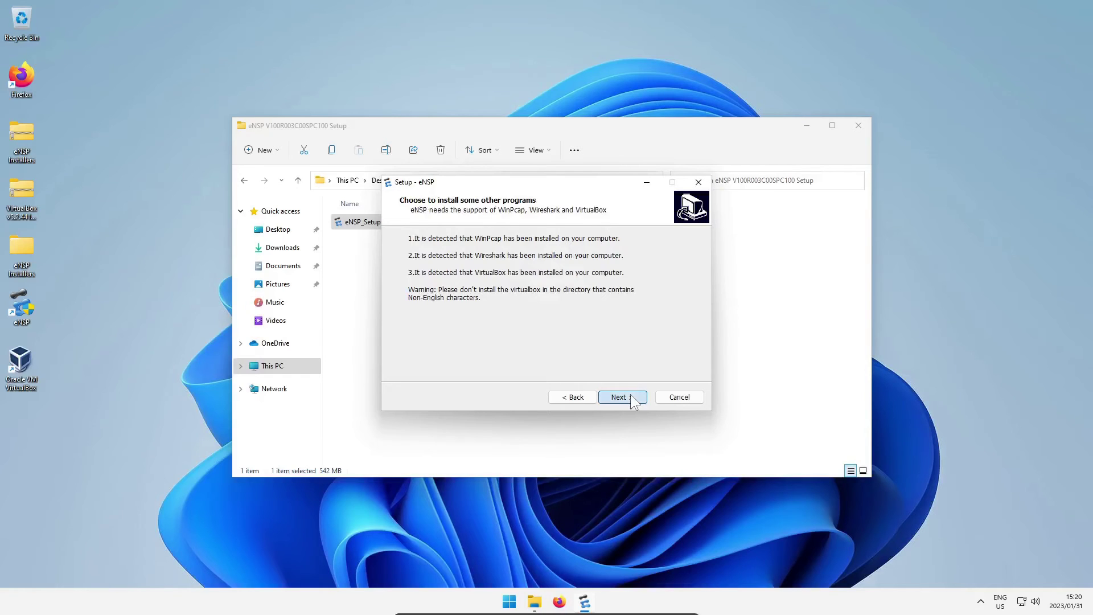
{"action": "left_click", "coordinate": [630, 396]}
{"action": "left_click", "coordinate": [629, 396]}
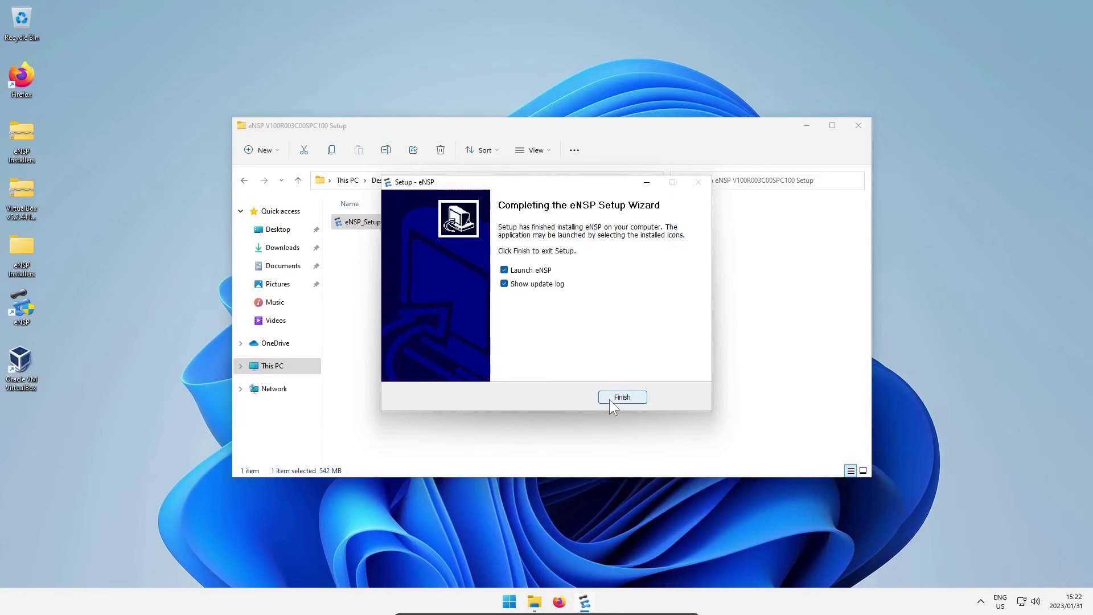
{"action": "left_click", "coordinate": [503, 270]}
{"action": "left_click", "coordinate": [623, 401]}
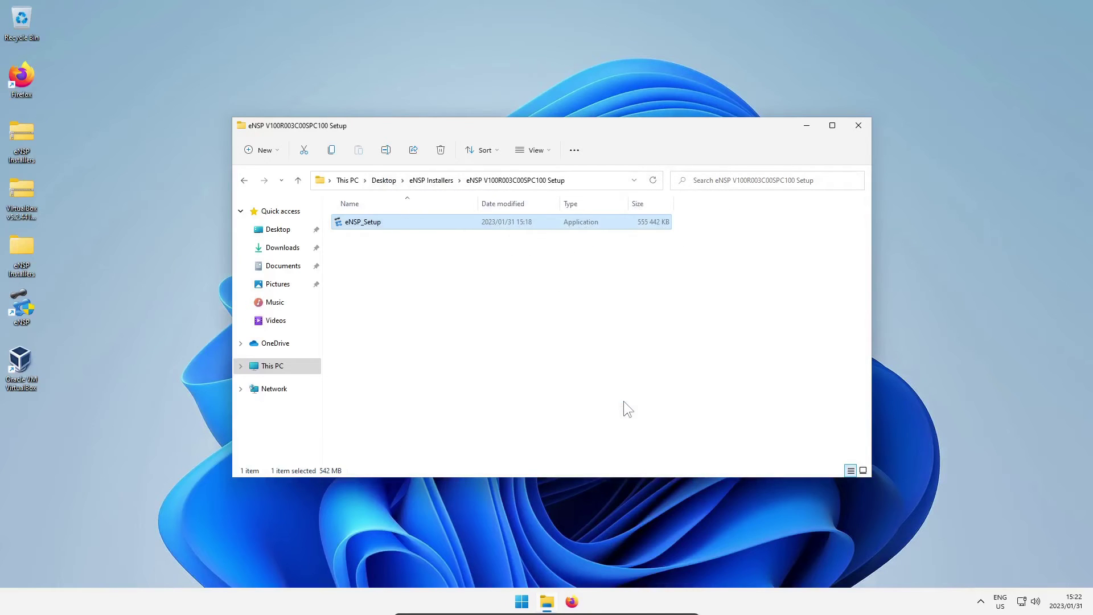
Close the installer folder, try the old VirtualBox, and dismiss the can't-run-on-this-device warning
{"action": "left_click", "coordinate": [858, 128]}
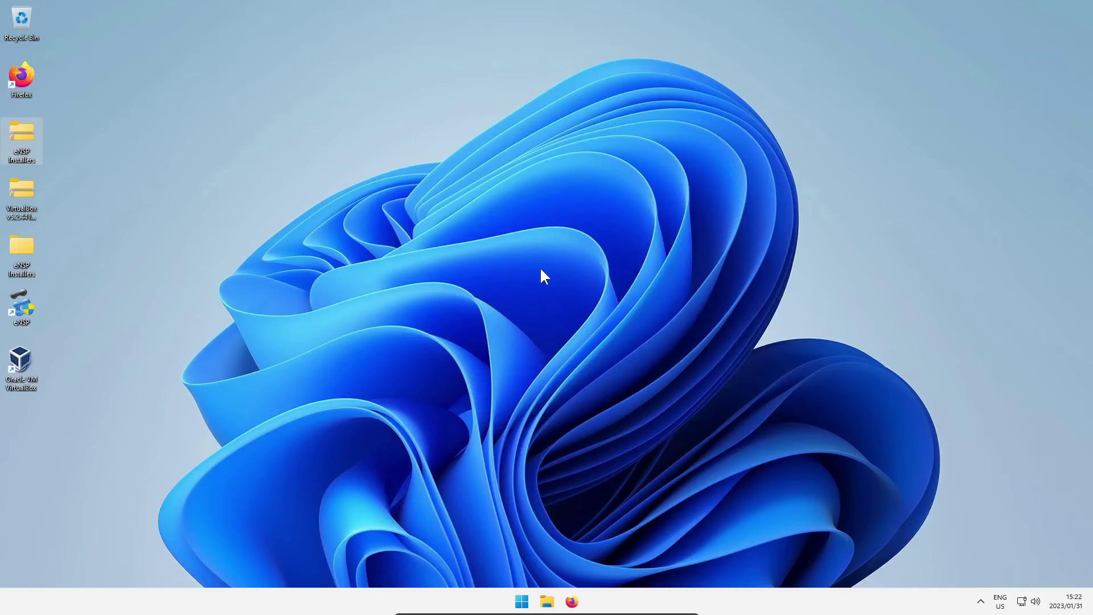
{"action": "double_click", "coordinate": [22, 365]}
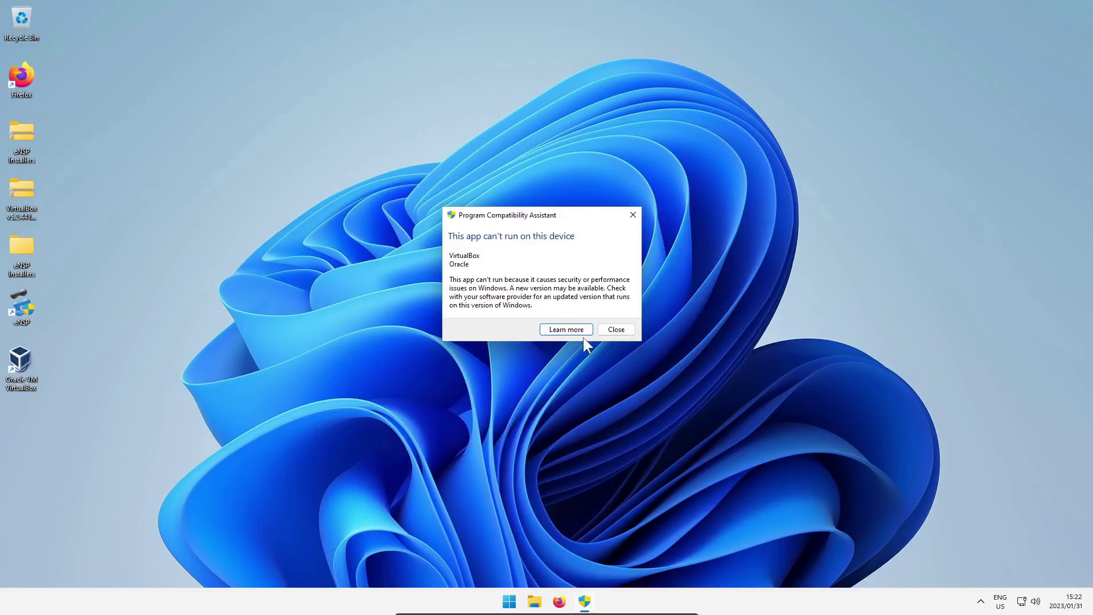
{"action": "left_click", "coordinate": [606, 330]}
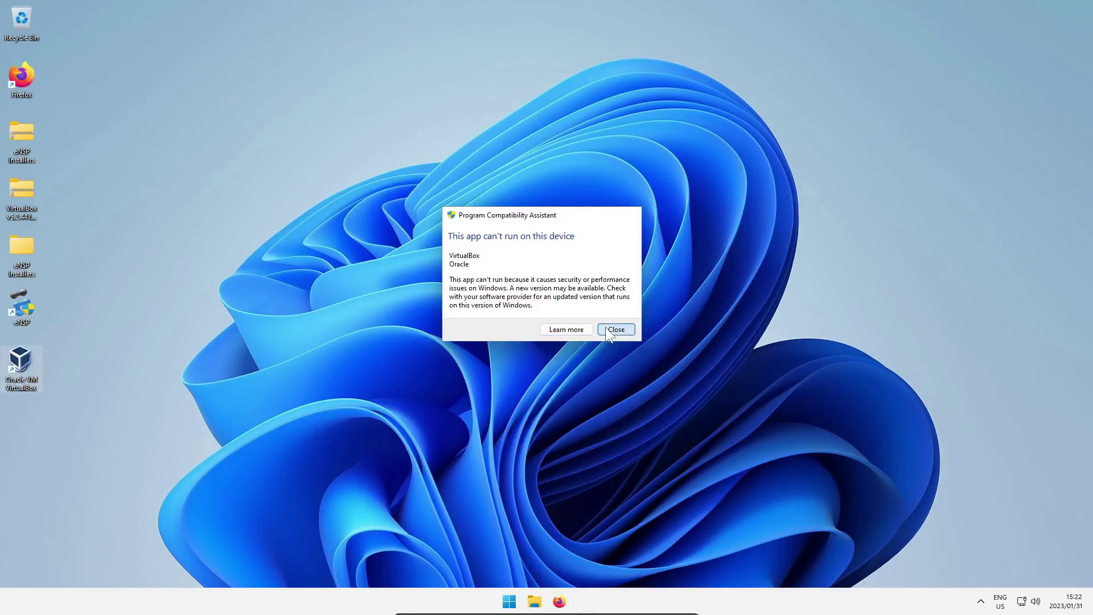
Extract the VirtualBox v5.2.44 Installer zip into the suggested Desktop folder
{"action": "right_click", "coordinate": [15, 189]}
{"action": "left_click", "coordinate": [61, 263]}
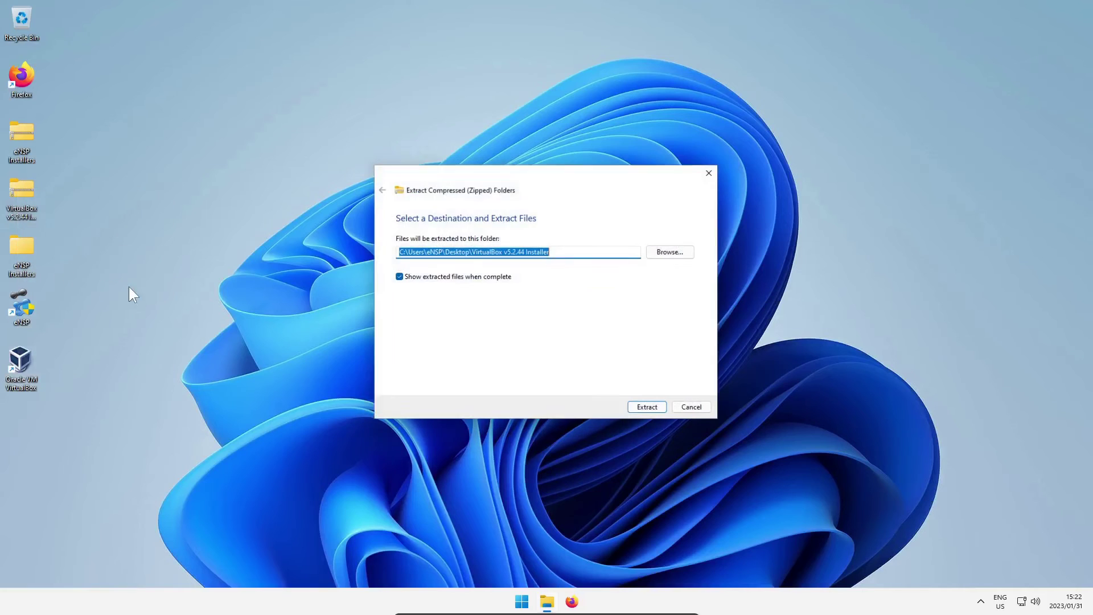
{"action": "left_click", "coordinate": [659, 408]}
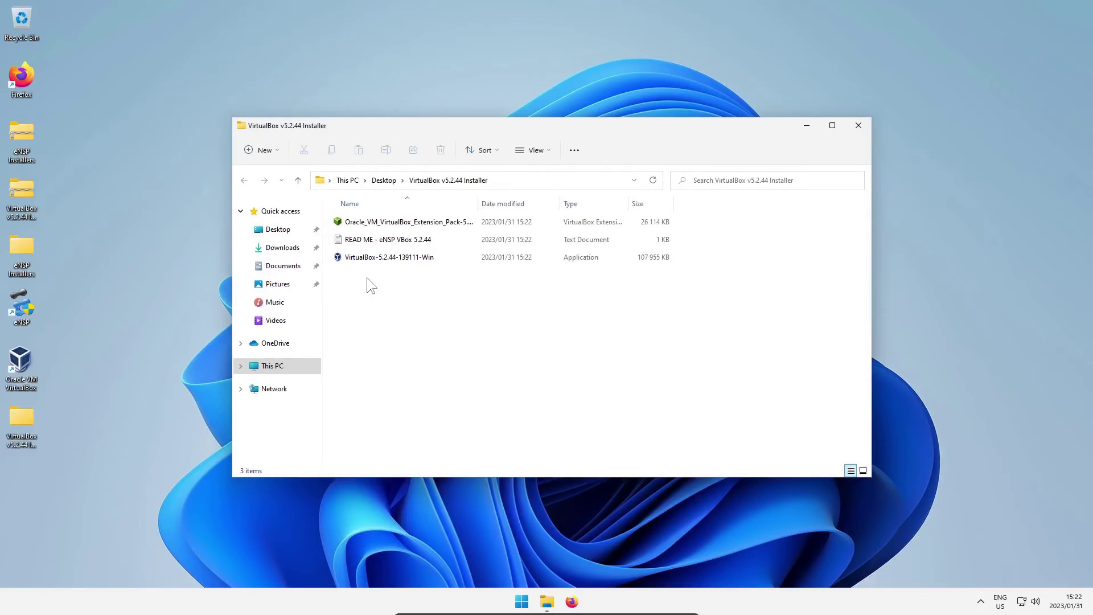
Install VirtualBox 5.2.44 with defaults and the Oracle USB driver, without starting it afterwards
{"action": "double_click", "coordinate": [337, 259]}
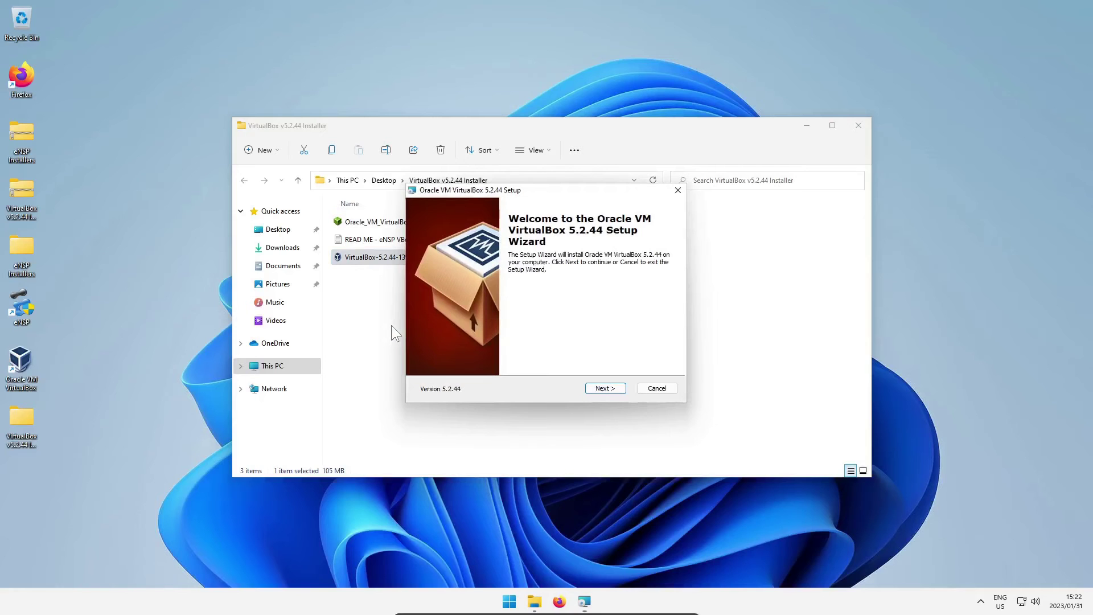
{"action": "left_click", "coordinate": [605, 388]}
{"action": "left_click", "coordinate": [605, 387]}
{"action": "left_click", "coordinate": [605, 388]}
{"action": "left_click", "coordinate": [605, 388]}
{"action": "left_click", "coordinate": [606, 388]}
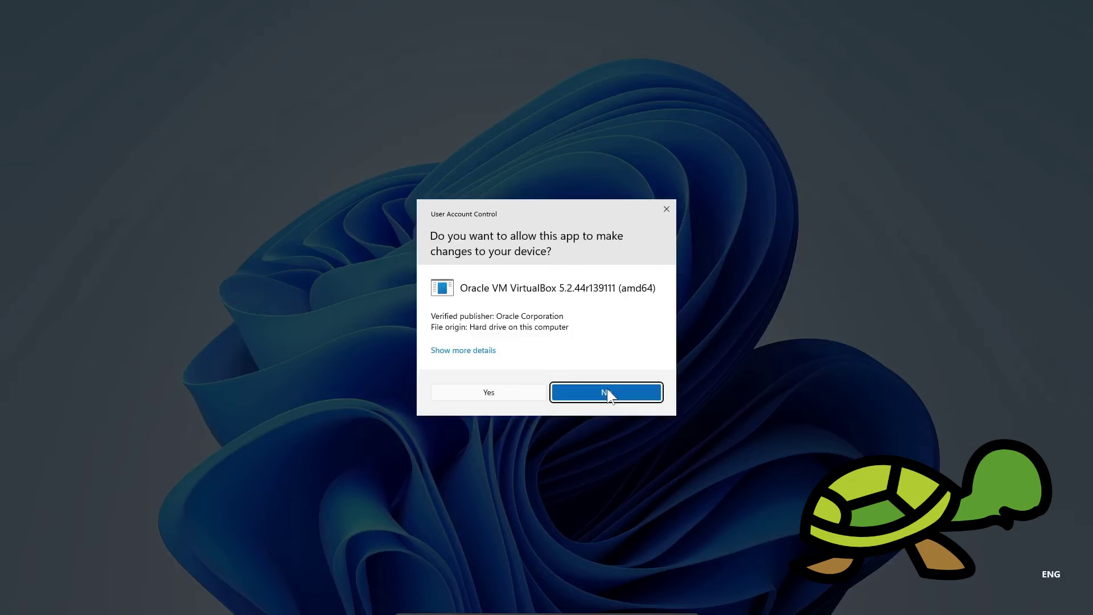
{"action": "left_click", "coordinate": [508, 392]}
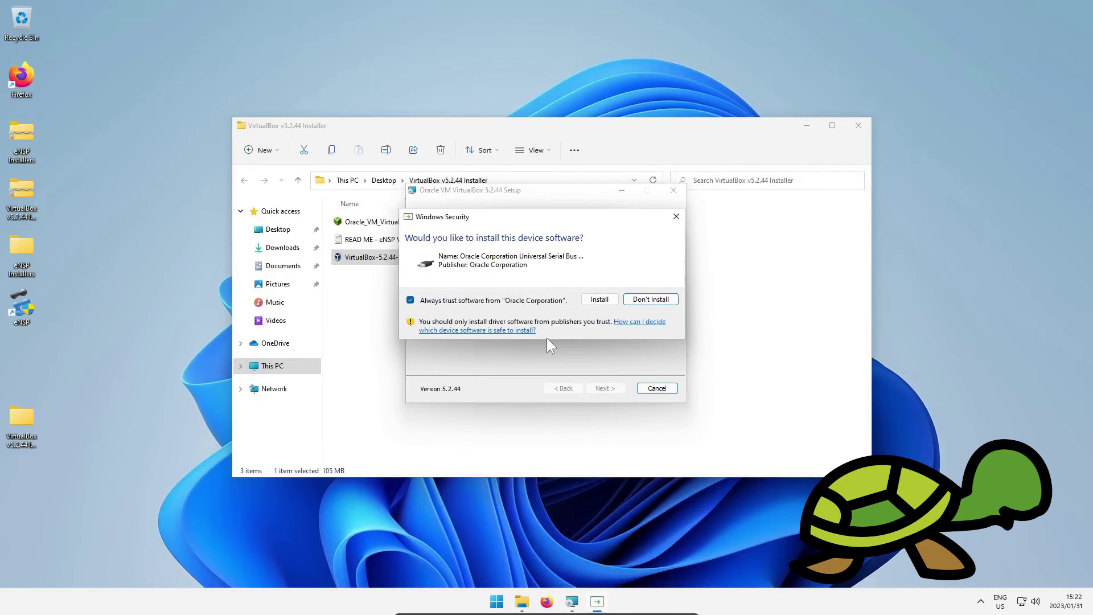
{"action": "left_click", "coordinate": [599, 300]}
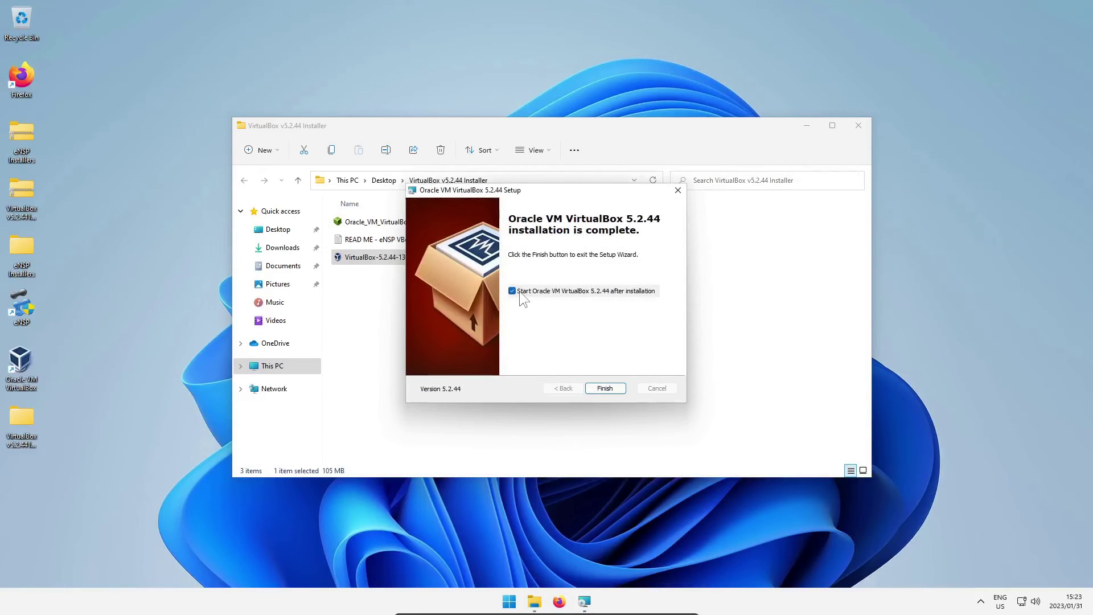
{"action": "left_click", "coordinate": [516, 294]}
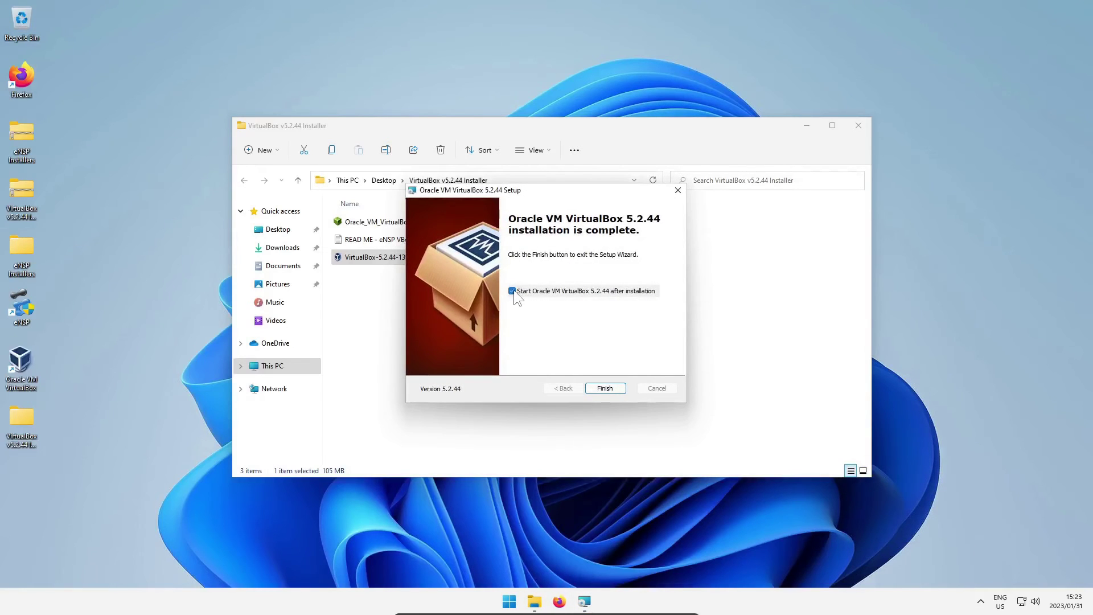
{"action": "left_click", "coordinate": [613, 391]}
{"action": "left_click", "coordinate": [859, 126]}
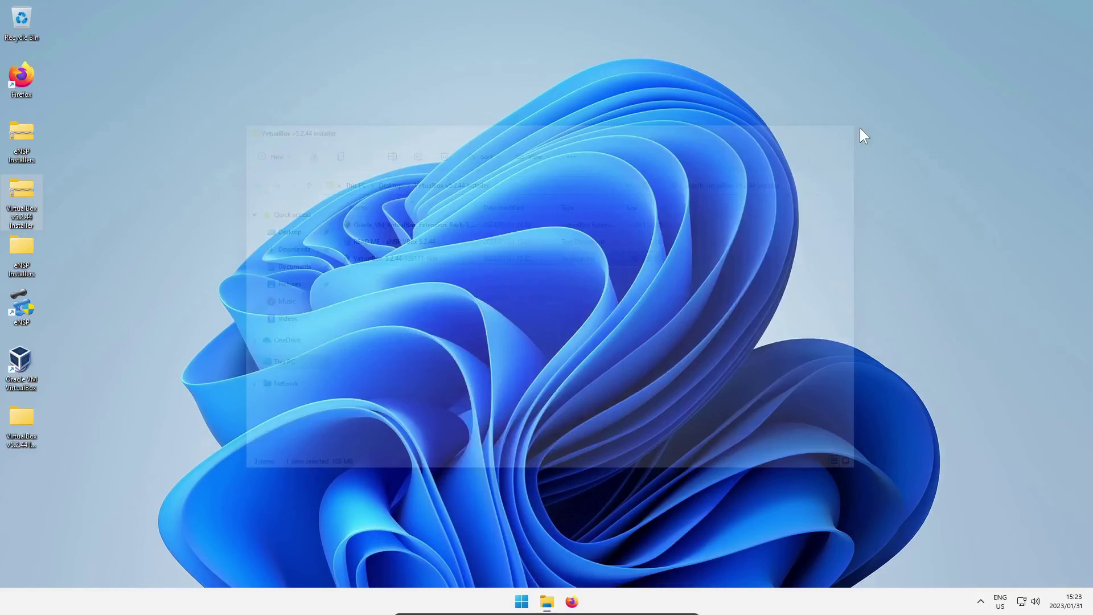
{"action": "double_click", "coordinate": [20, 359]}
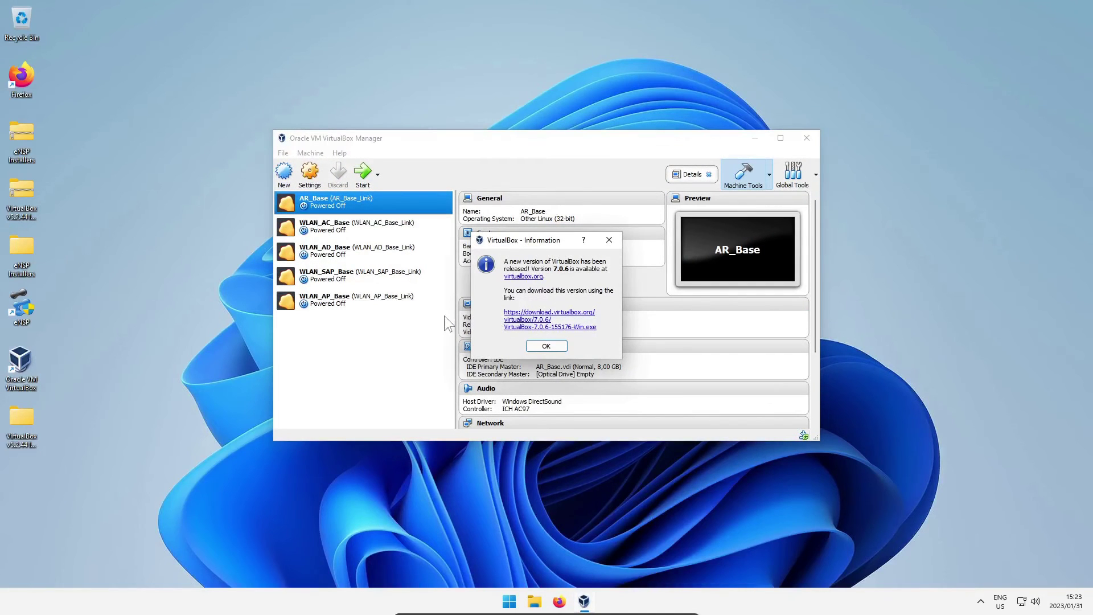
{"action": "left_click", "coordinate": [546, 346]}
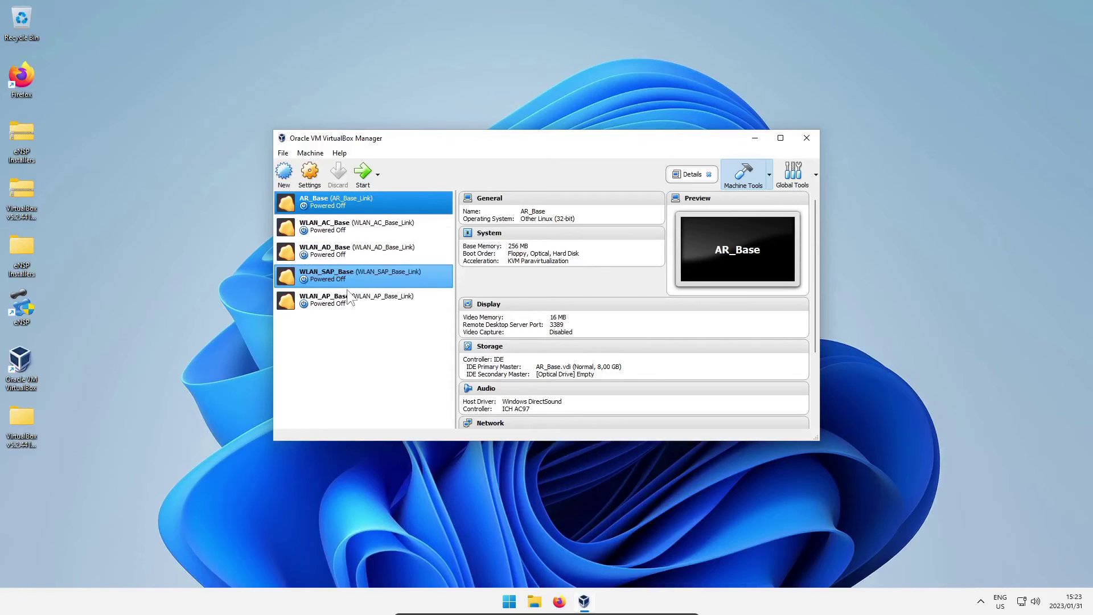
{"action": "left_click", "coordinate": [807, 138]}
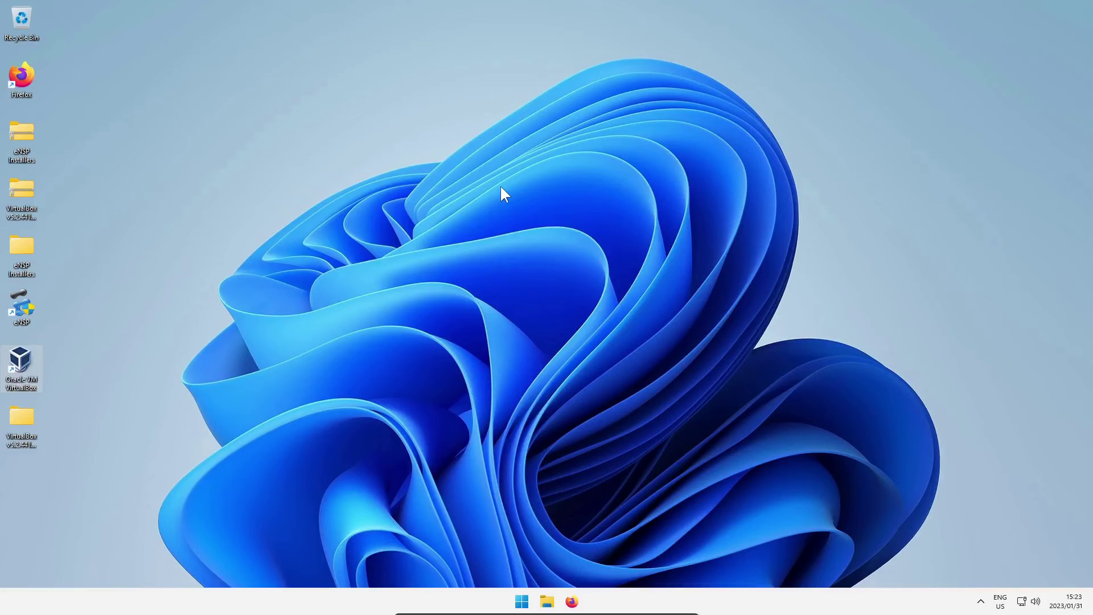
Start eNSP, allow eNSP and ensp_vboxserver on private and public networks, and dismiss the firewall reminder
{"action": "double_click", "coordinate": [20, 302]}
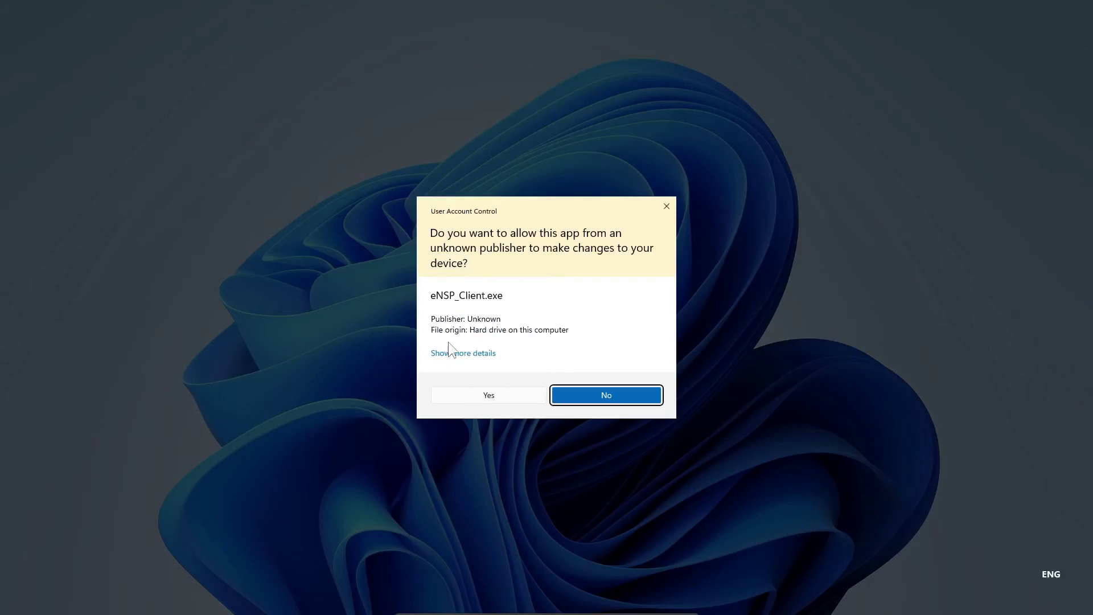
{"action": "left_click", "coordinate": [461, 394]}
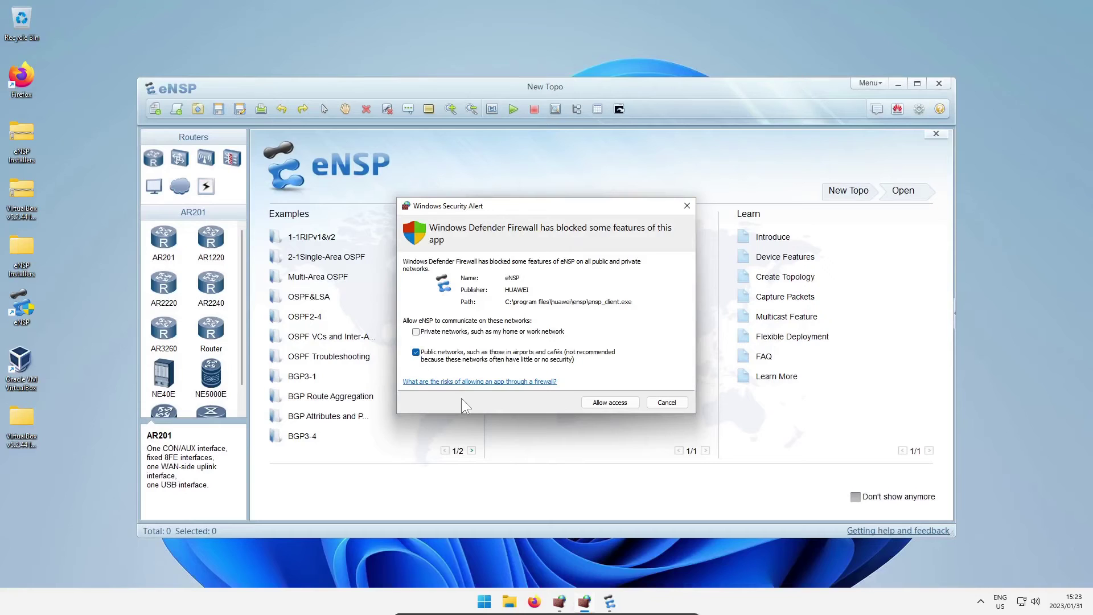
{"action": "left_click", "coordinate": [416, 332]}
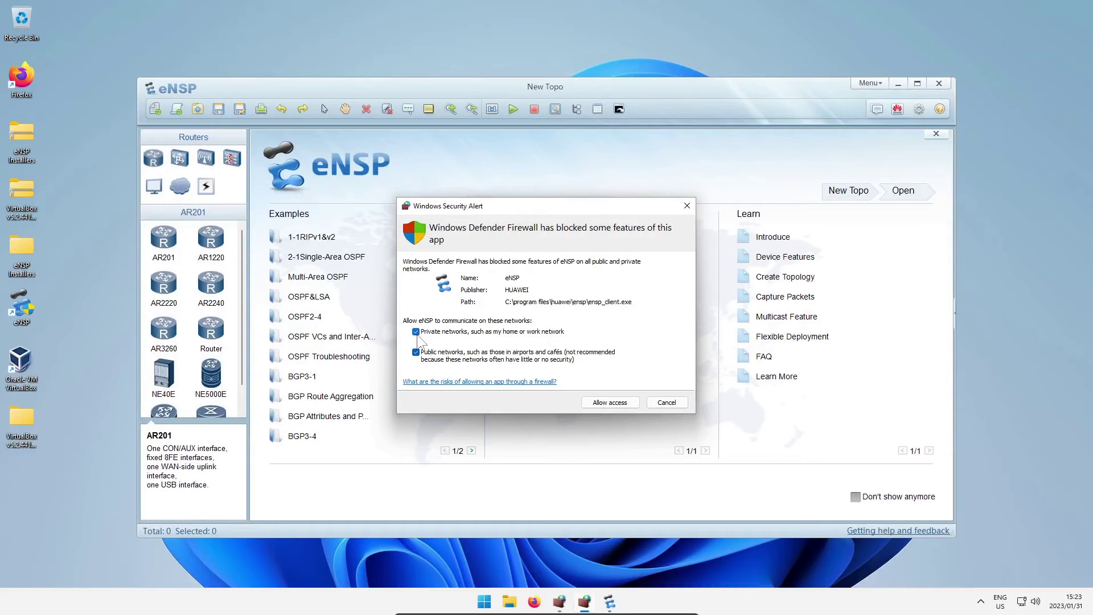
{"action": "left_click", "coordinate": [617, 403]}
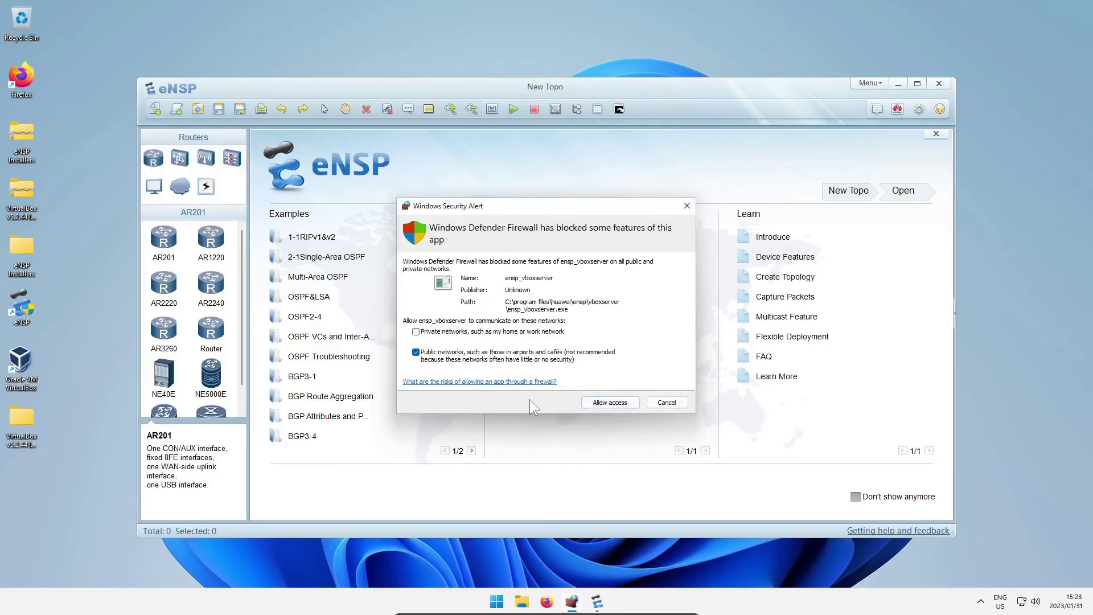
{"action": "left_click", "coordinate": [416, 332]}
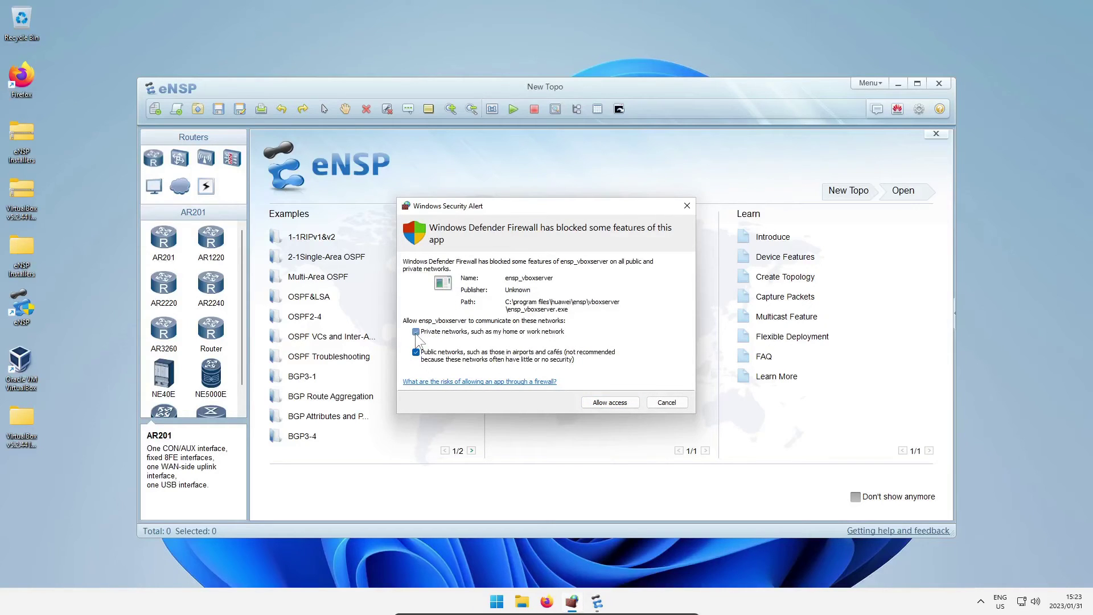
{"action": "left_click", "coordinate": [605, 402]}
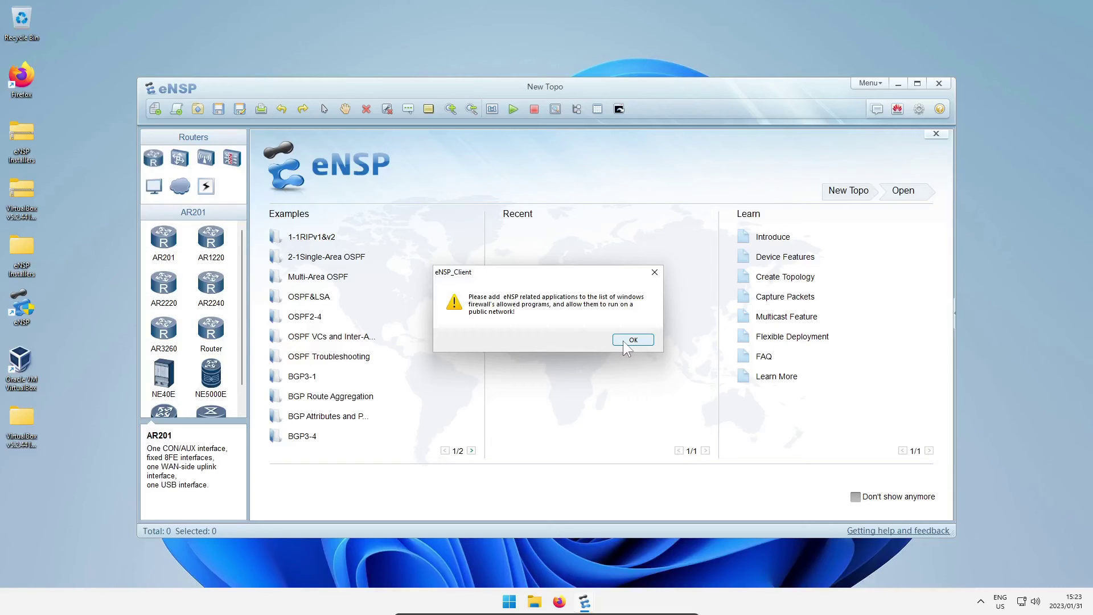
{"action": "left_click", "coordinate": [633, 340]}
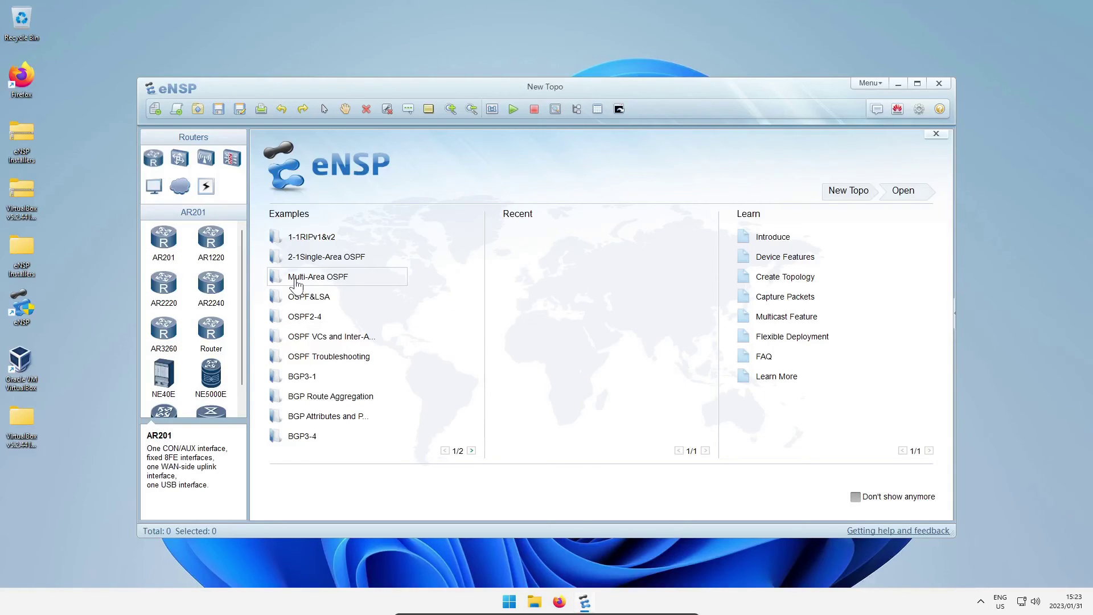
In a new topology, place AR2220 router AR1 and S5700 switch LSW1 side by side
{"action": "left_click", "coordinate": [155, 108]}
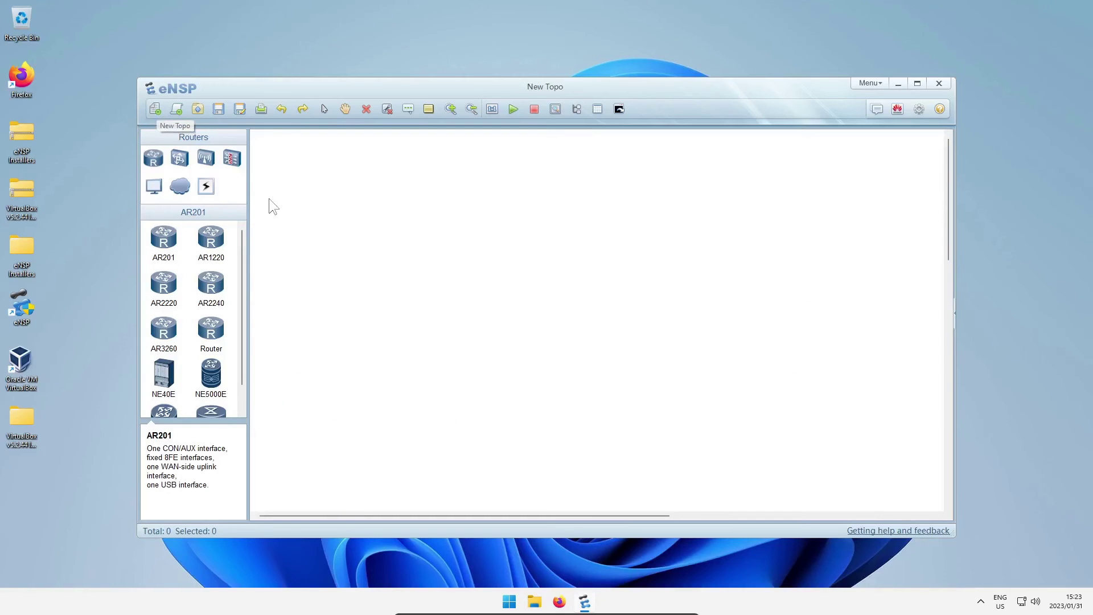
{"action": "left_click", "coordinate": [154, 158]}
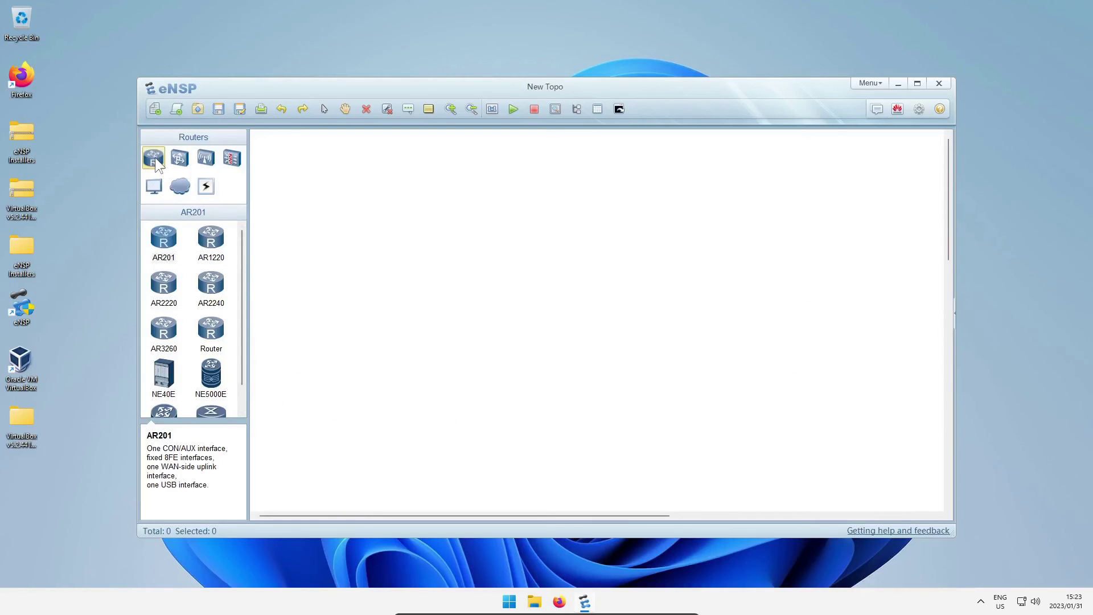
{"action": "left_click", "coordinate": [166, 282]}
{"action": "left_click", "coordinate": [358, 211]}
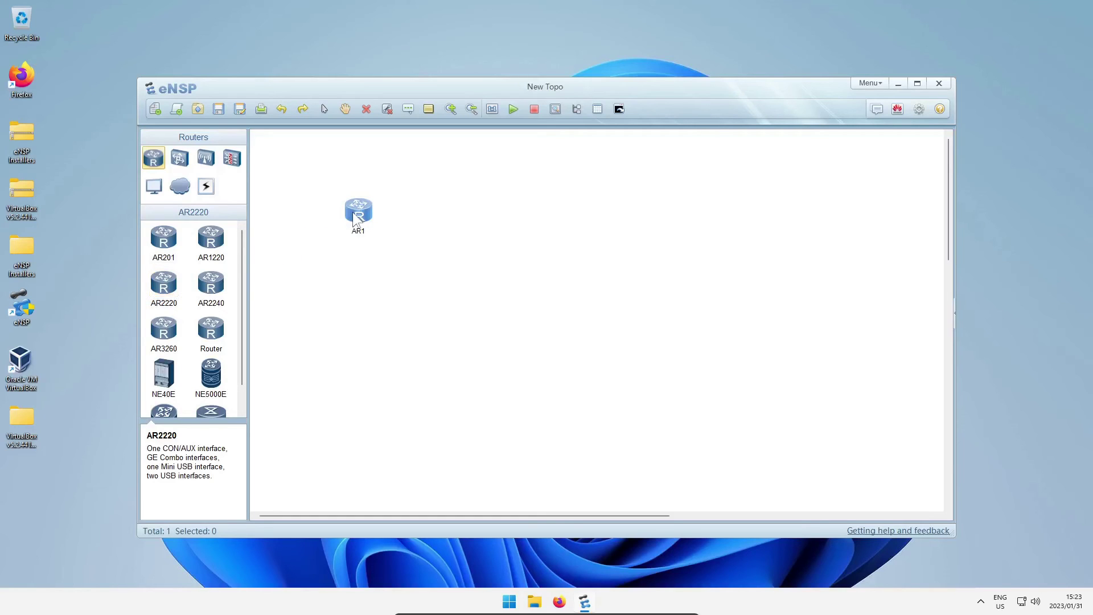
{"action": "left_click", "coordinate": [179, 159]}
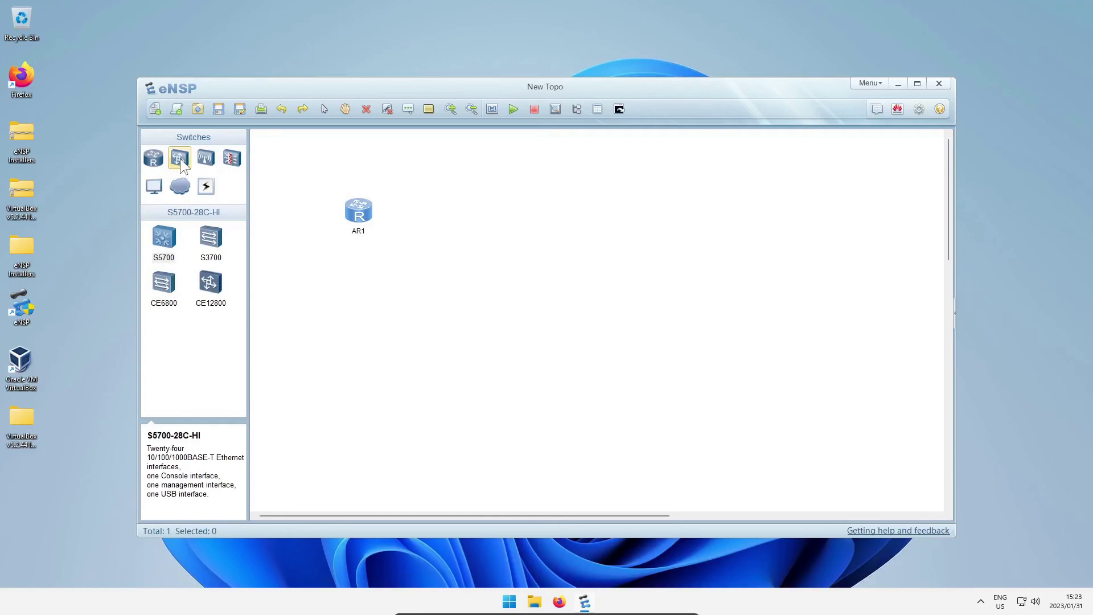
{"action": "left_click", "coordinate": [165, 238]}
{"action": "left_click", "coordinate": [419, 215]}
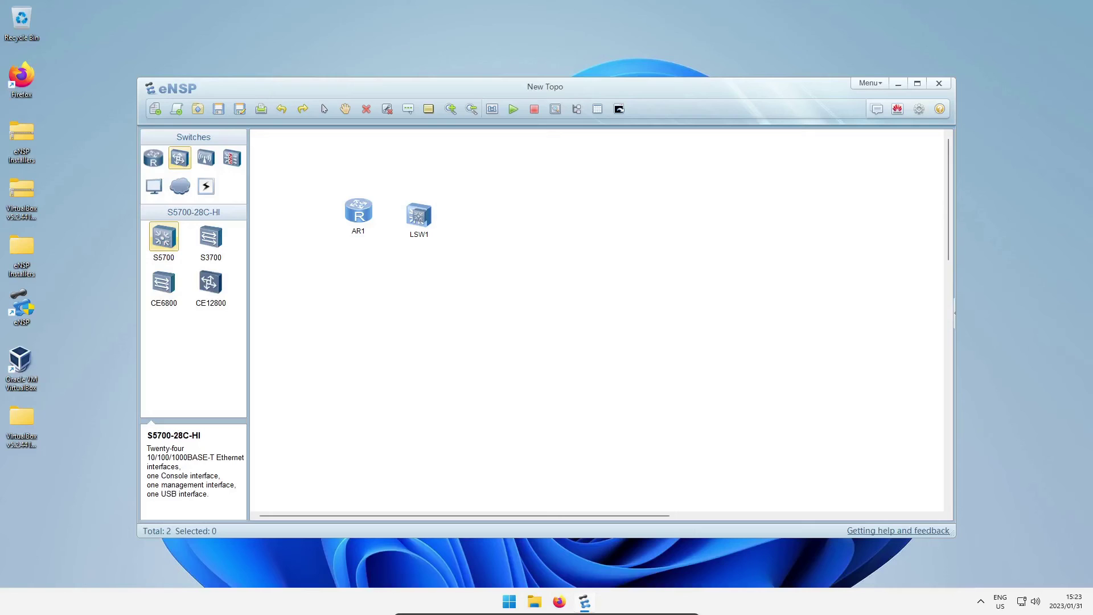
Place AC6005 controller AC1 and AP2050 access point AP1 below, then box-select all four devices
{"action": "left_click", "coordinate": [208, 159]}
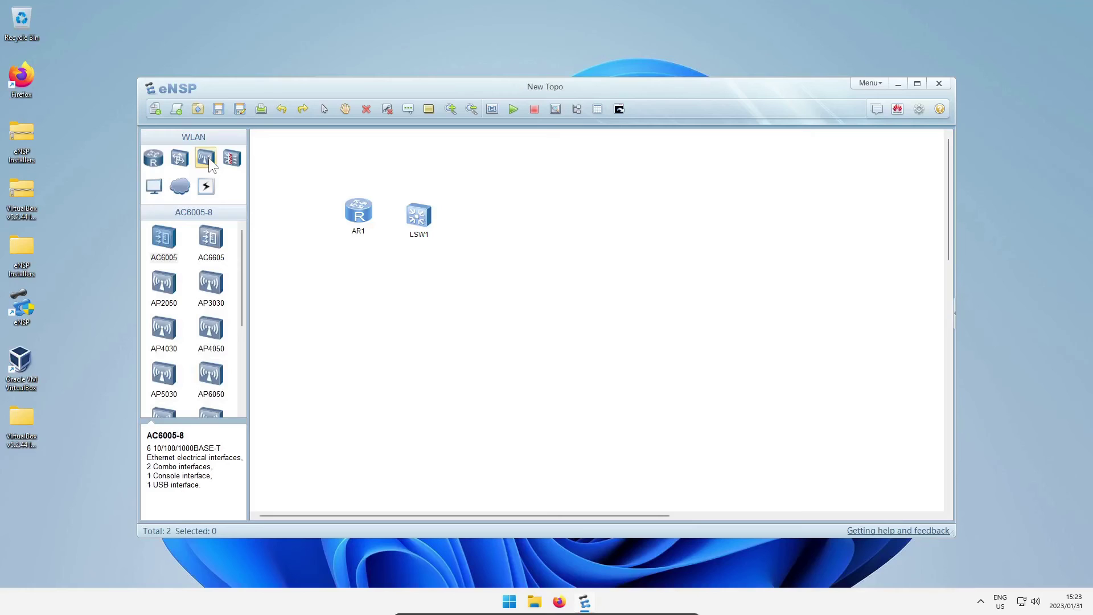
{"action": "left_click", "coordinate": [164, 242]}
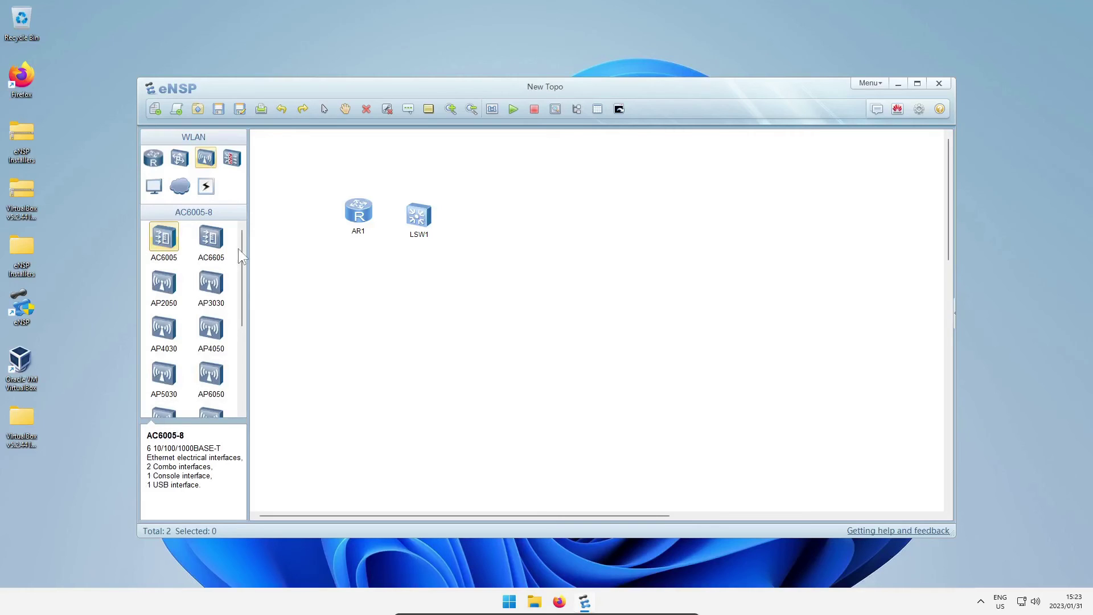
{"action": "left_click", "coordinate": [350, 267]}
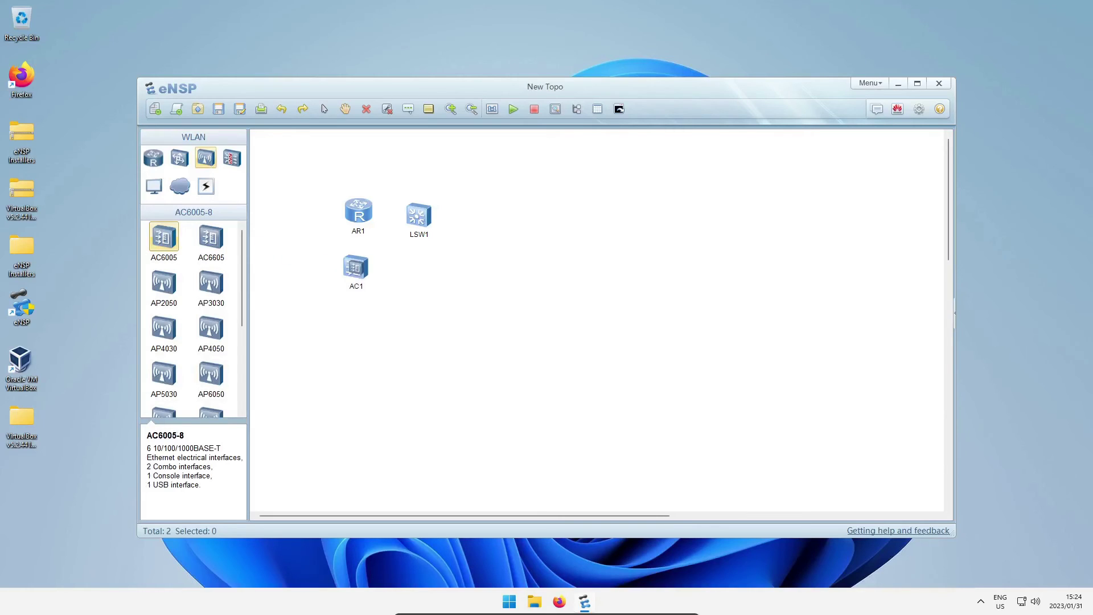
{"action": "left_click", "coordinate": [164, 283]}
{"action": "left_click", "coordinate": [412, 276]}
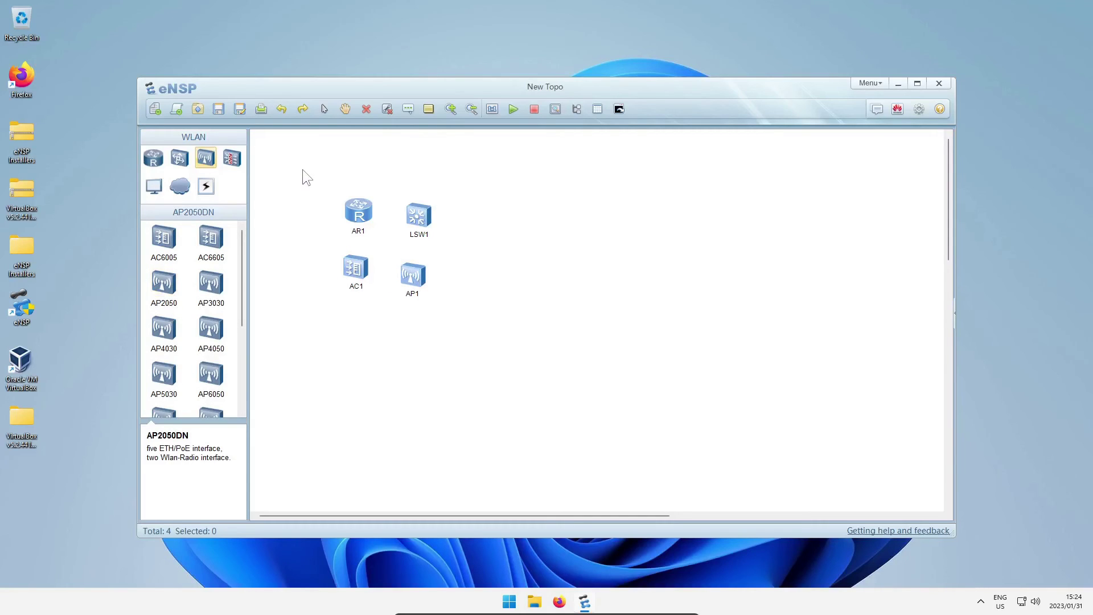
{"action": "left_click_drag", "start_coordinate": [302, 169], "coordinate": [483, 300]}
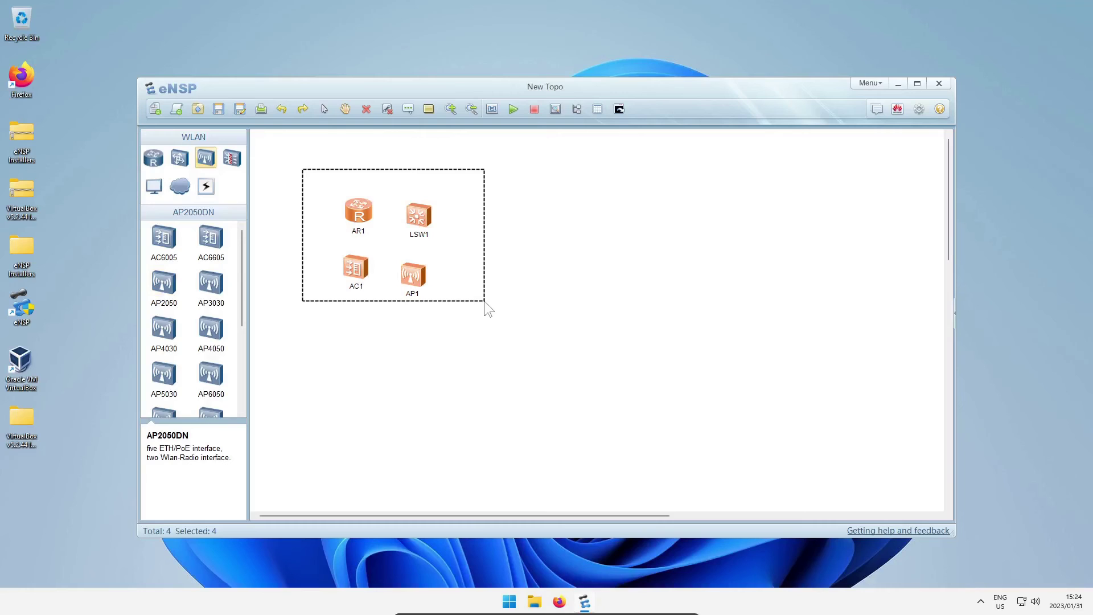
Start all four devices and allow ensp_switch through the firewall on private and public networks
{"action": "left_click", "coordinate": [511, 110]}
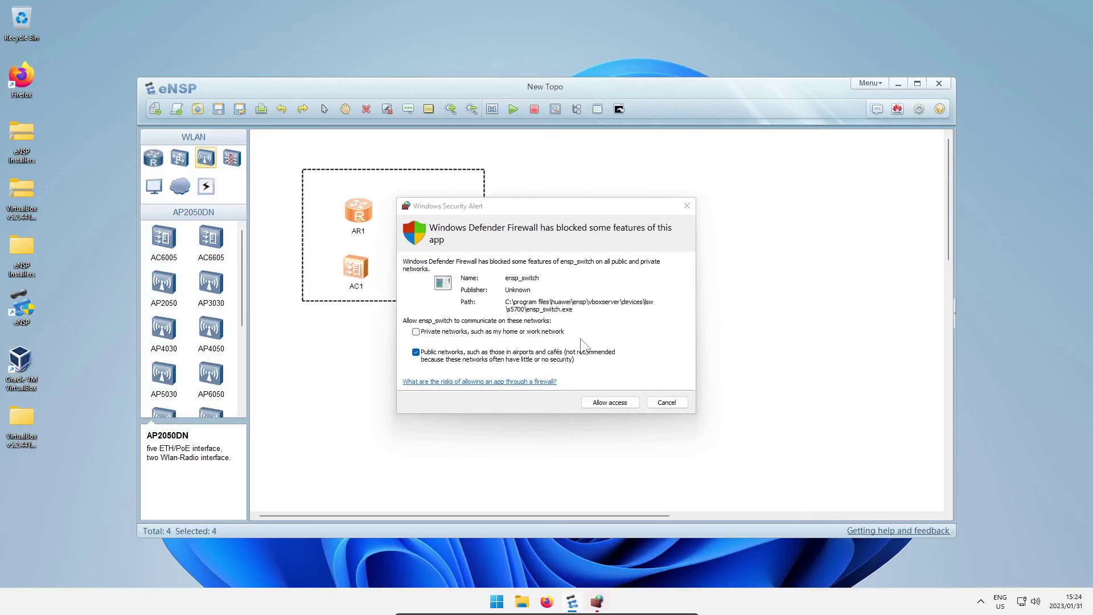
{"action": "left_click", "coordinate": [484, 210]}
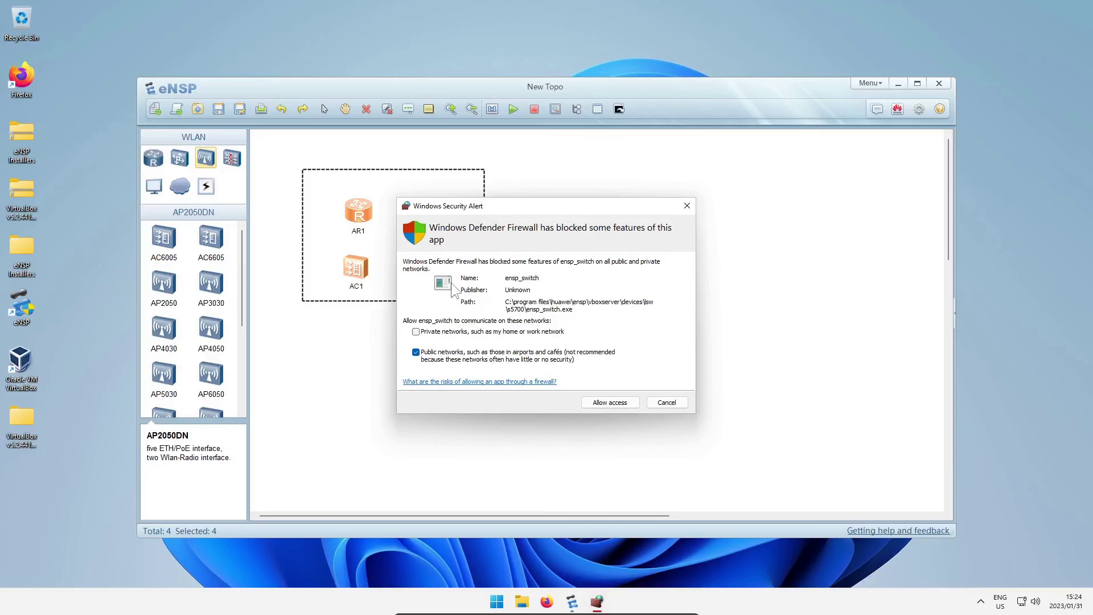
{"action": "left_click", "coordinate": [415, 332]}
{"action": "left_click", "coordinate": [629, 403]}
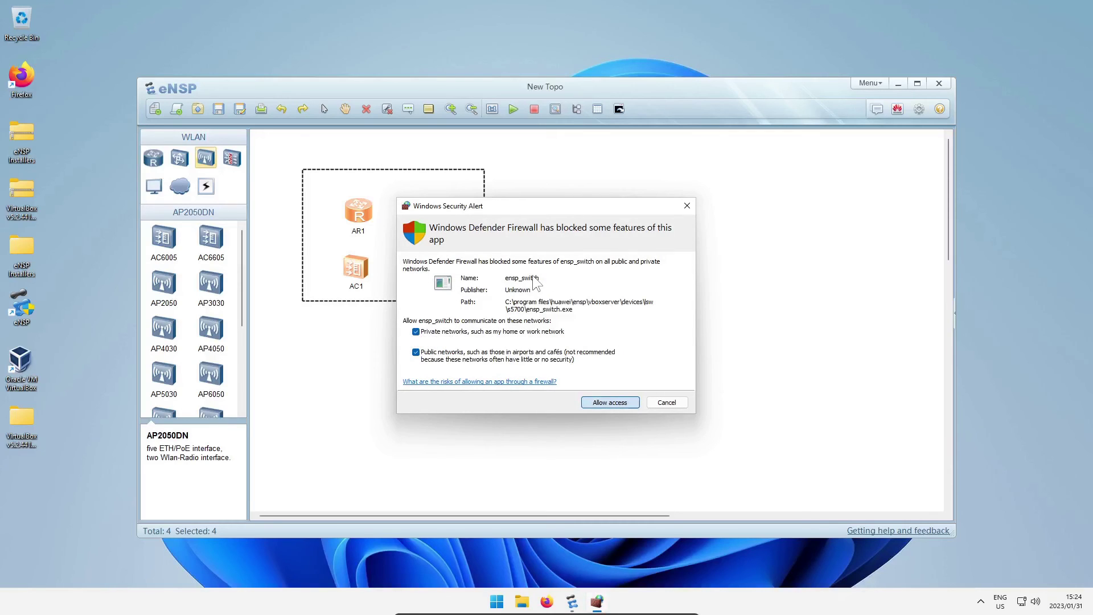
{"action": "left_click", "coordinate": [550, 275]}
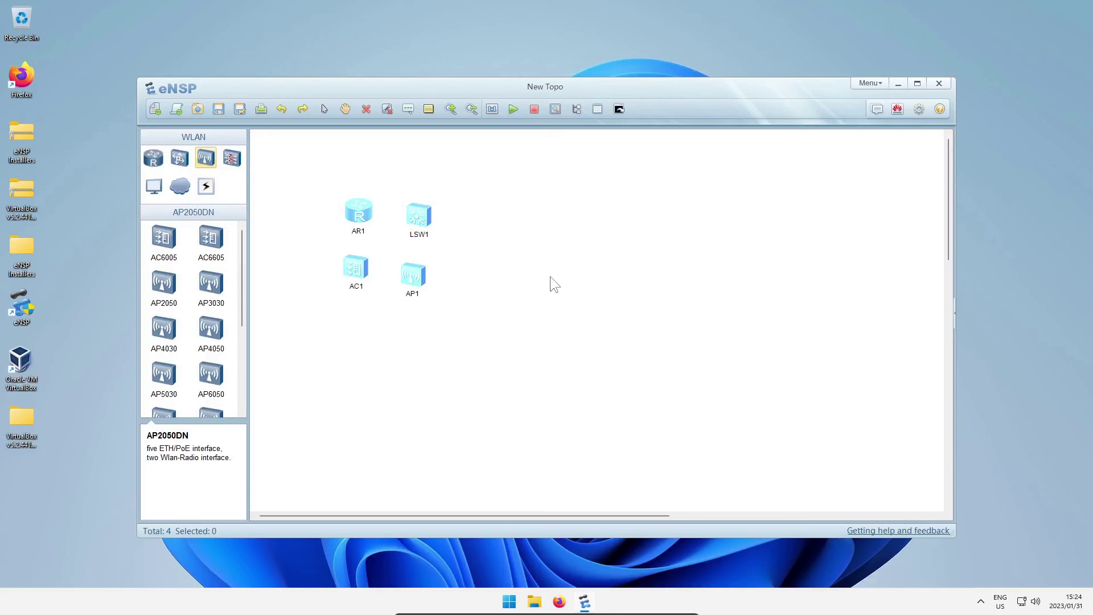
Open all device consoles and tile them: AR1 top-left, LSW1 top-right, AP1 bottom-left, AC1 bottom-right
{"action": "left_click", "coordinate": [619, 110]}
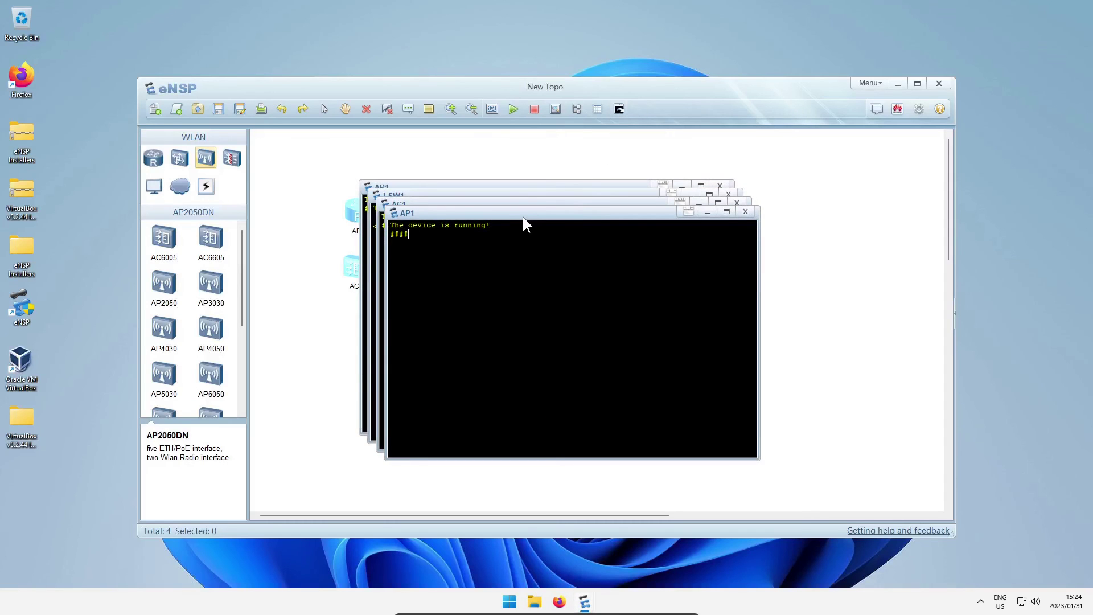
{"action": "left_click_drag", "start_coordinate": [518, 214], "coordinate": [341, 317]}
{"action": "left_click_drag", "start_coordinate": [424, 206], "coordinate": [636, 307]}
{"action": "left_click_drag", "start_coordinate": [455, 197], "coordinate": [674, 55]}
{"action": "left_click_drag", "start_coordinate": [493, 188], "coordinate": [337, 49]}
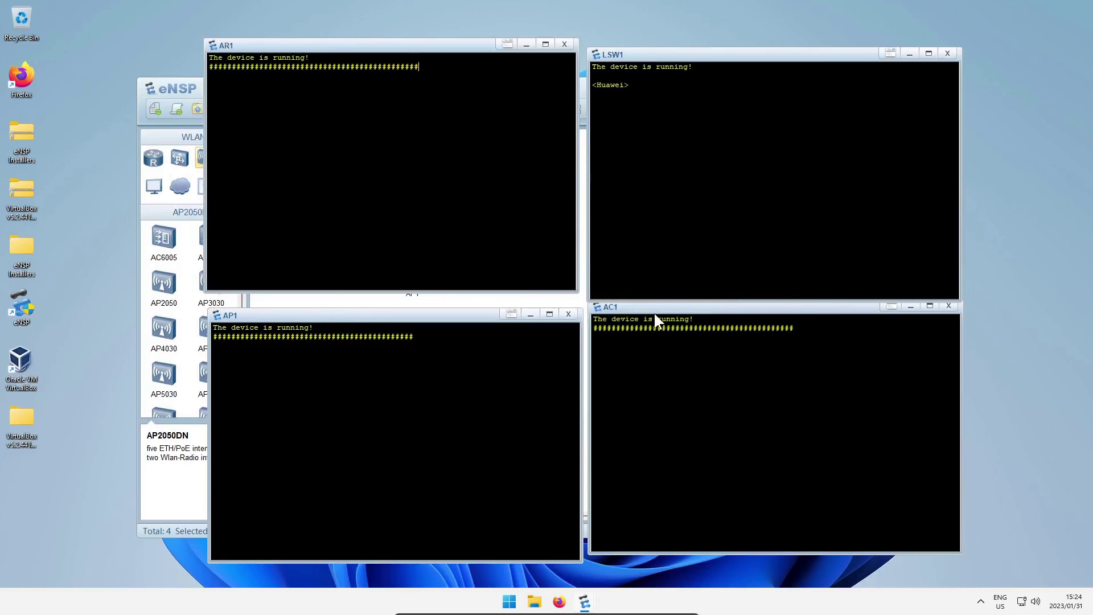
{"action": "left_click_drag", "start_coordinate": [654, 309], "coordinate": [655, 320]}
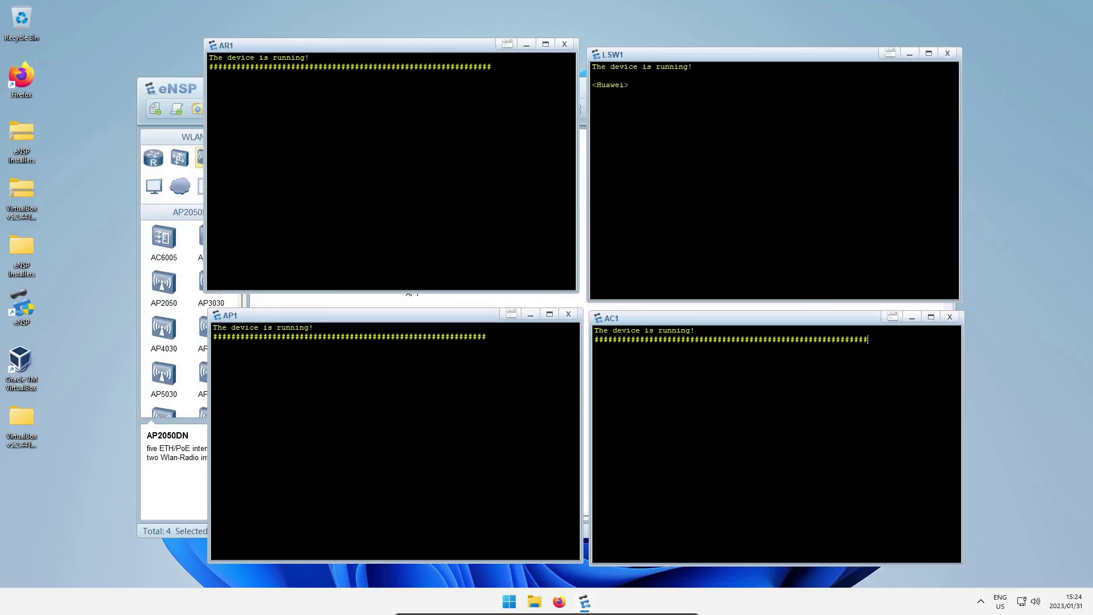
Point out the <Huawei> prompt showing in the LSW1 console
{"action": "left_click_drag", "start_coordinate": [624, 85], "coordinate": [585, 86]}
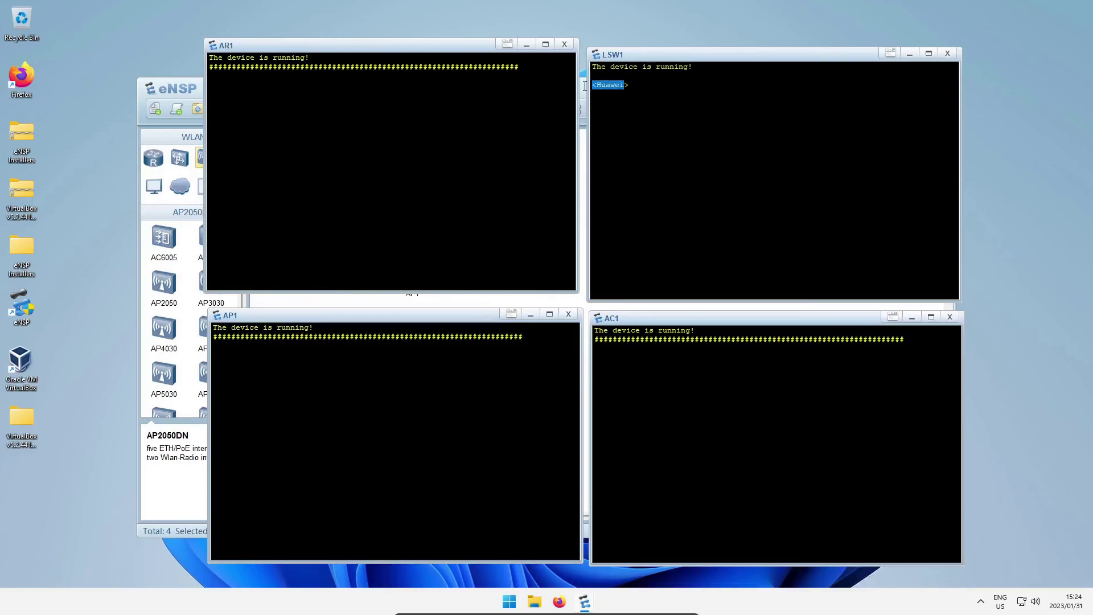
{"action": "key", "text": "ctrl+c"}
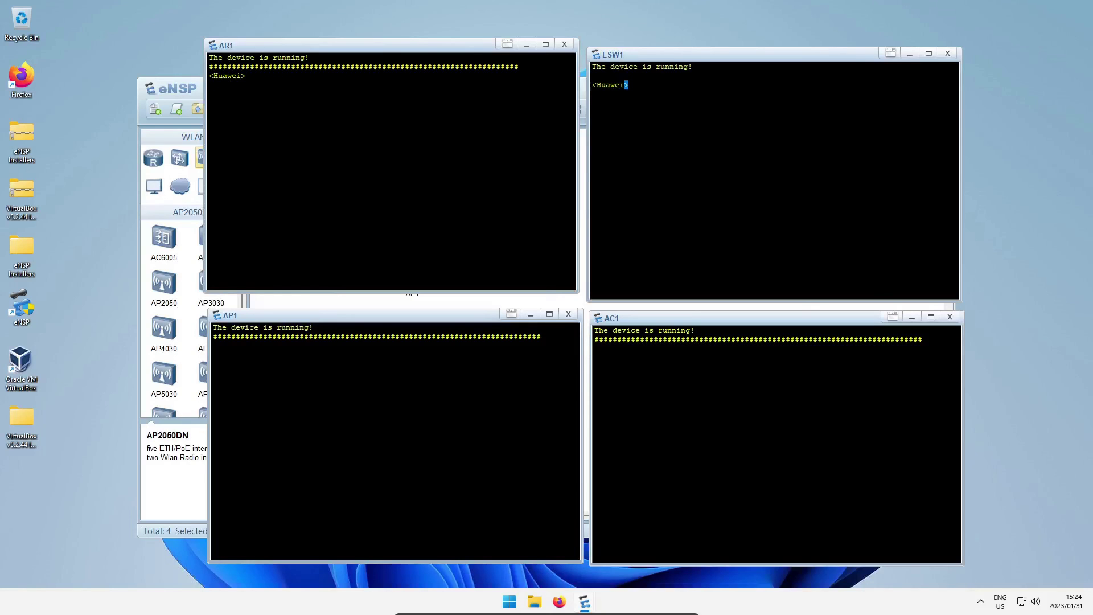
{"action": "left_click_drag", "start_coordinate": [629, 85], "coordinate": [590, 85]}
{"action": "key", "text": "ctrl+c"}
Run display version on LSW1, highlight the VRP version, and close its console
{"action": "key", "text": "Return"}
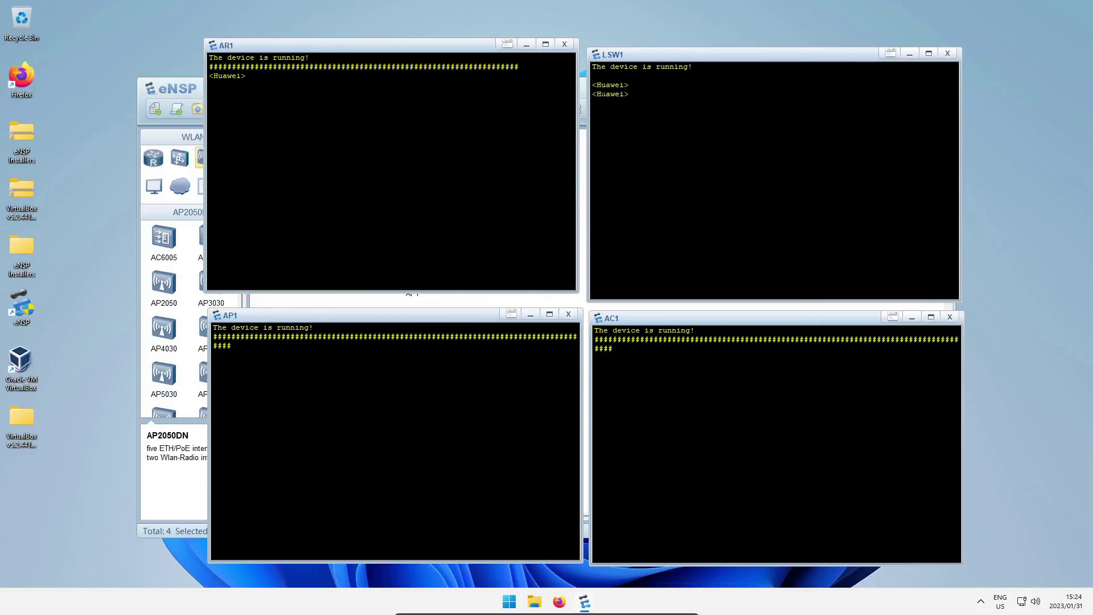
{"action": "type", "text": "display version"}
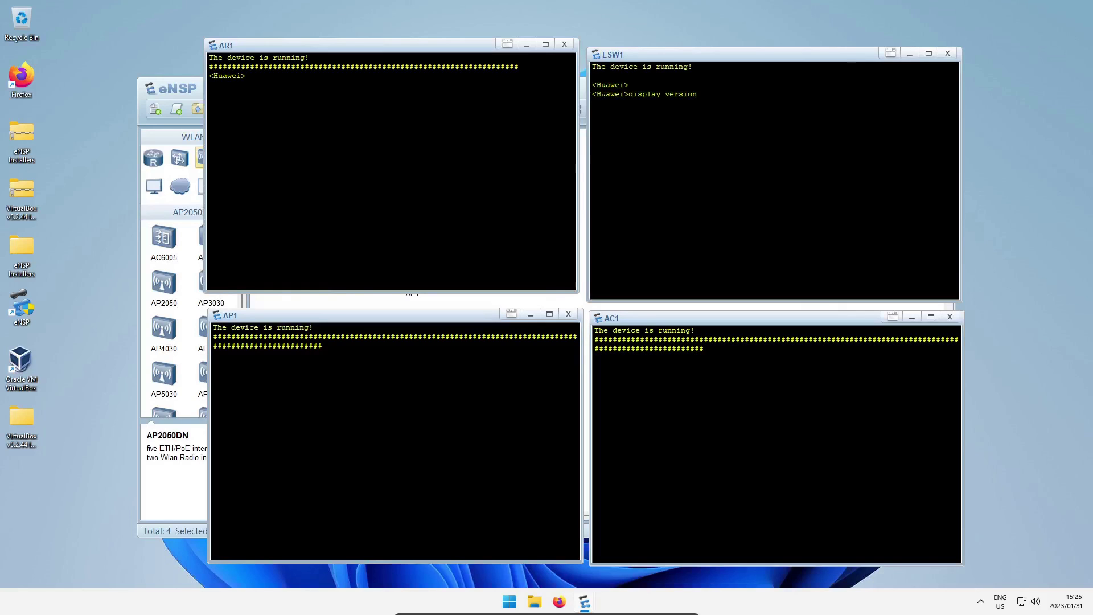
{"action": "key", "text": "Return"}
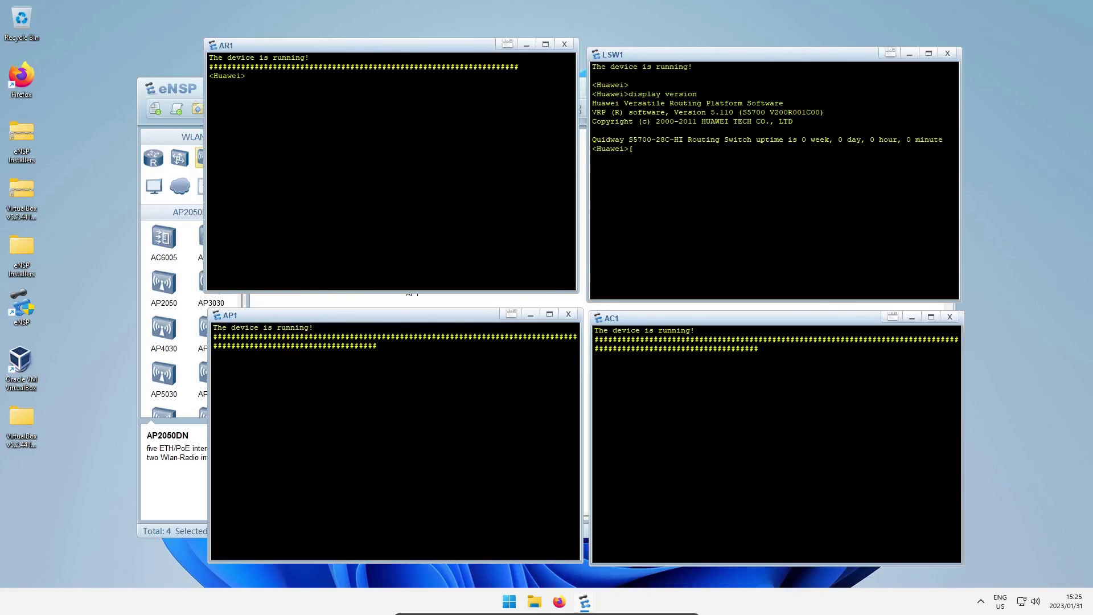
{"action": "left_click_drag", "start_coordinate": [592, 113], "coordinate": [765, 112]}
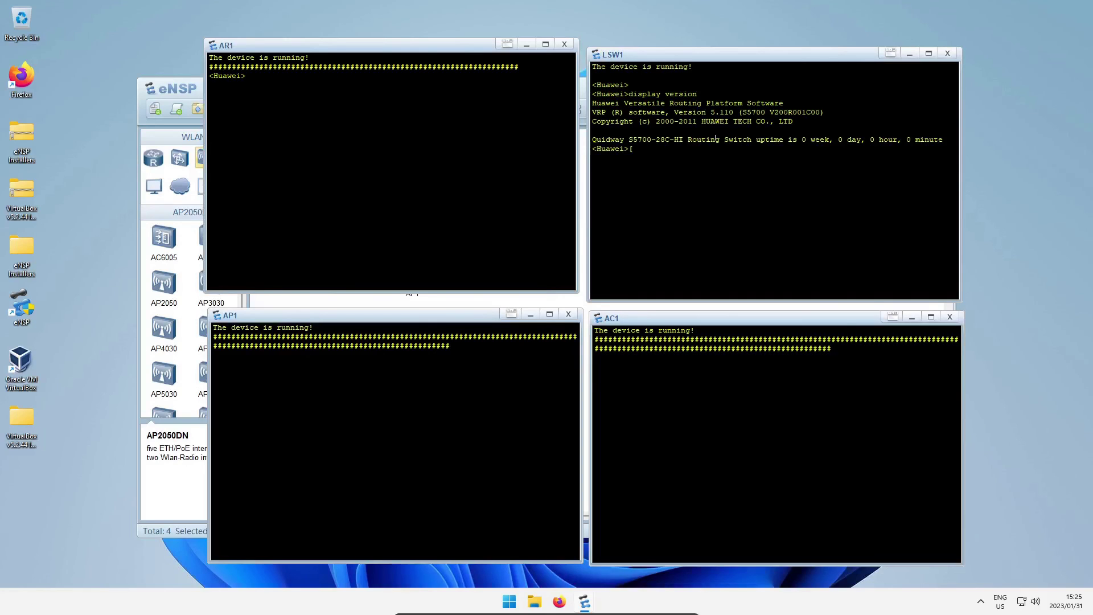
{"action": "key", "text": "Return"}
{"action": "left_click", "coordinate": [947, 53]}
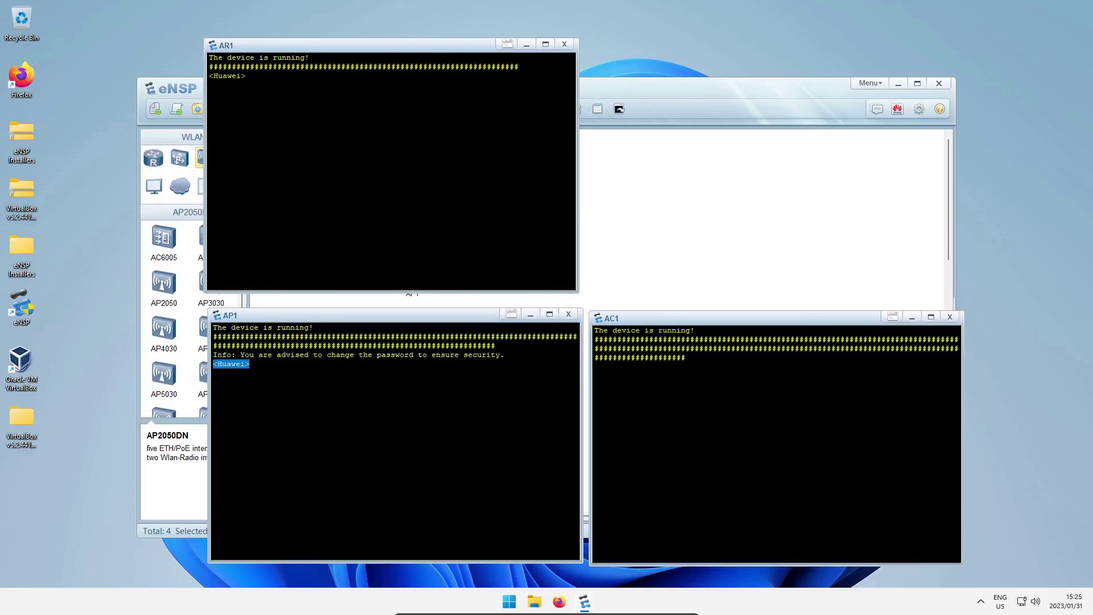
Run display version on AP1, confirm the AP2050DN model, and close its console
{"action": "type", "text": "display vers"}
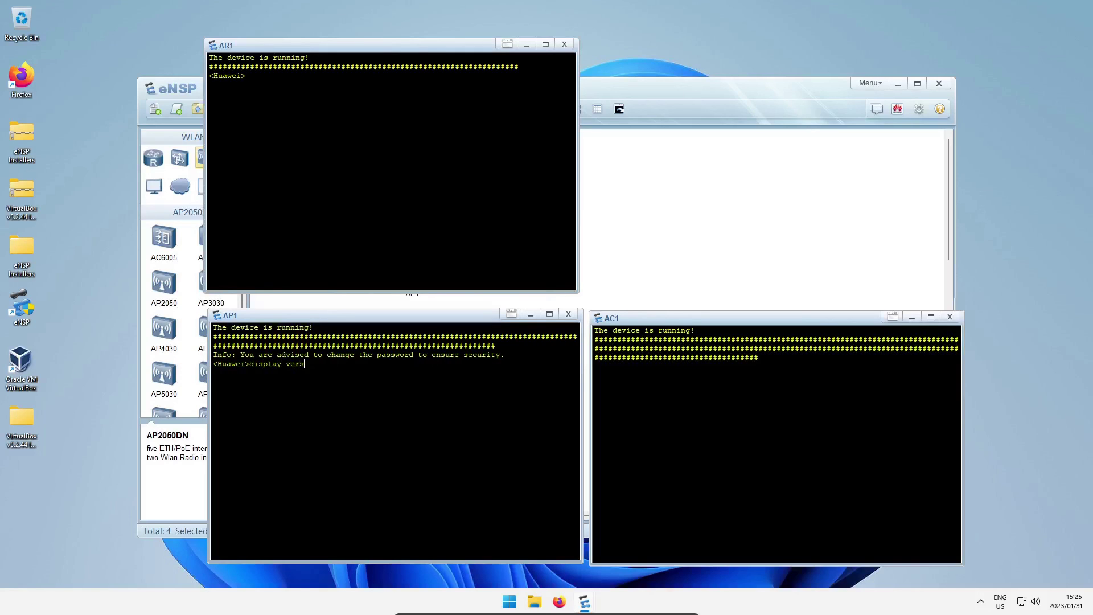
{"action": "type", "text": "ion"}
{"action": "key", "text": "Return"}
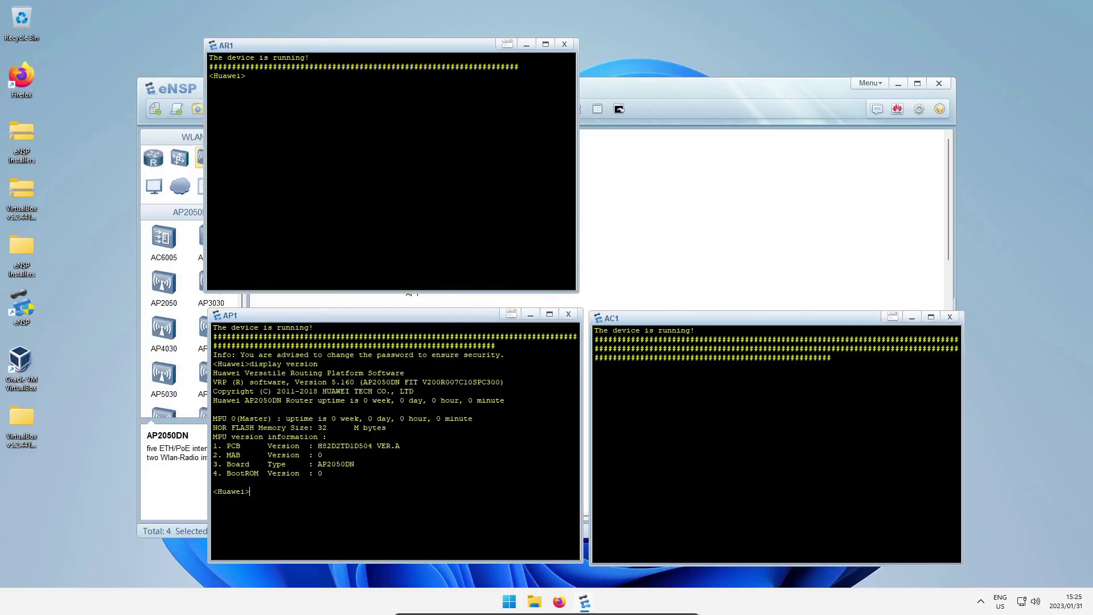
{"action": "double_click", "coordinate": [381, 382]}
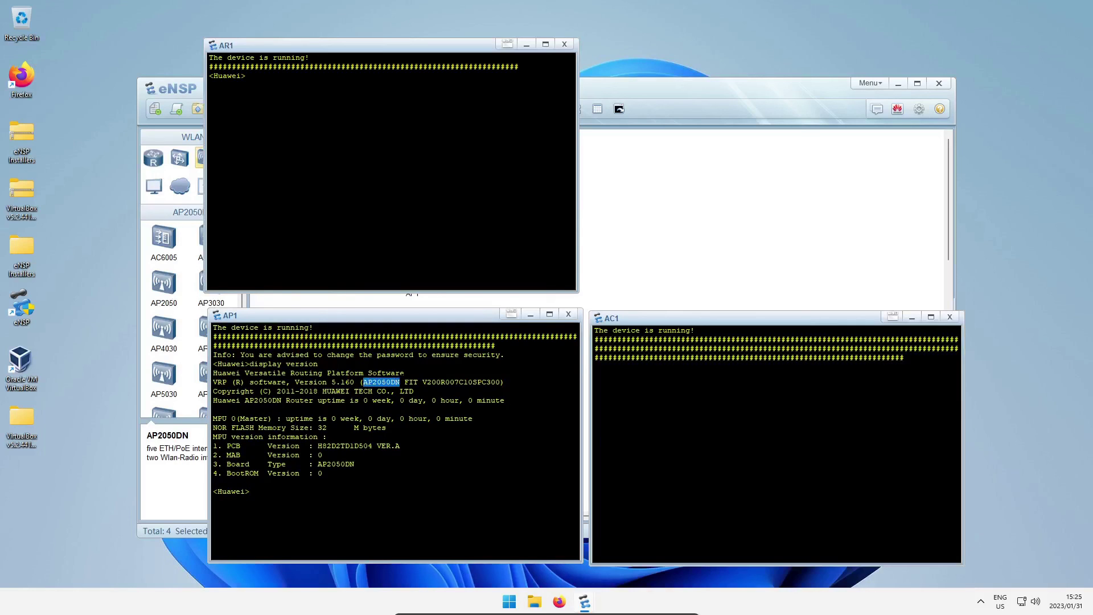
{"action": "left_click", "coordinate": [568, 314]}
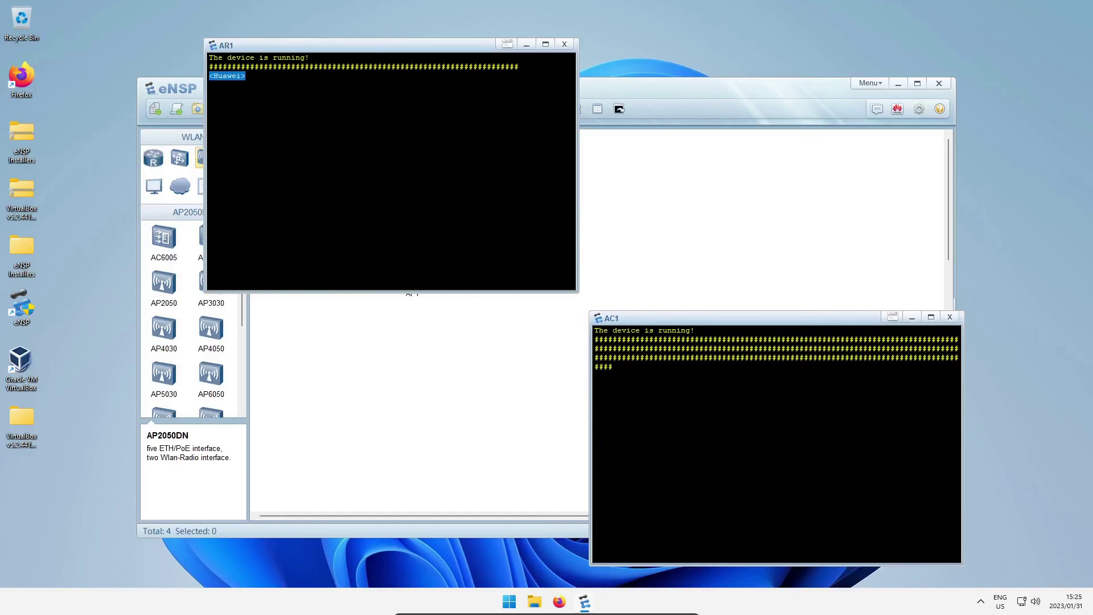
Run display version on AR1, confirm the AR2200 model, and close its console
{"action": "type", "text": "display version"}
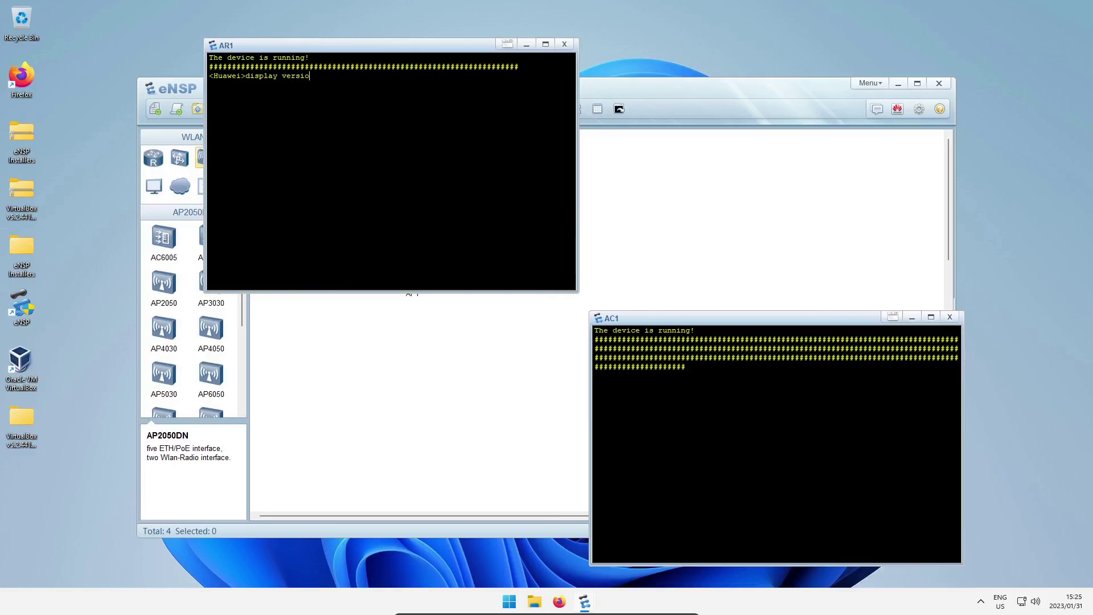
{"action": "key", "text": "Return"}
{"action": "double_click", "coordinate": [361, 94]}
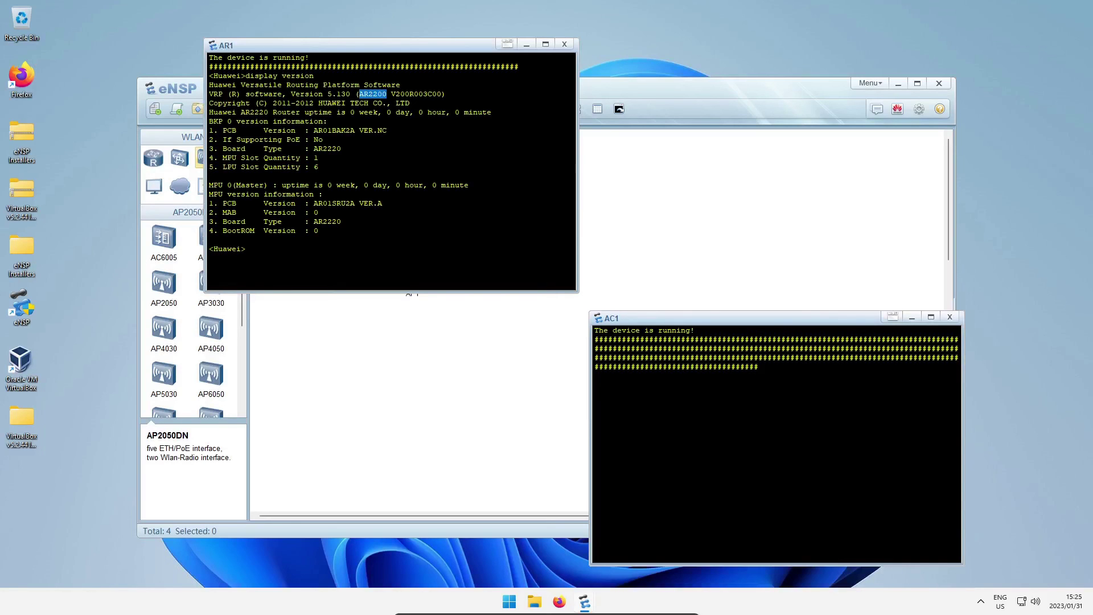
{"action": "left_click", "coordinate": [564, 45]}
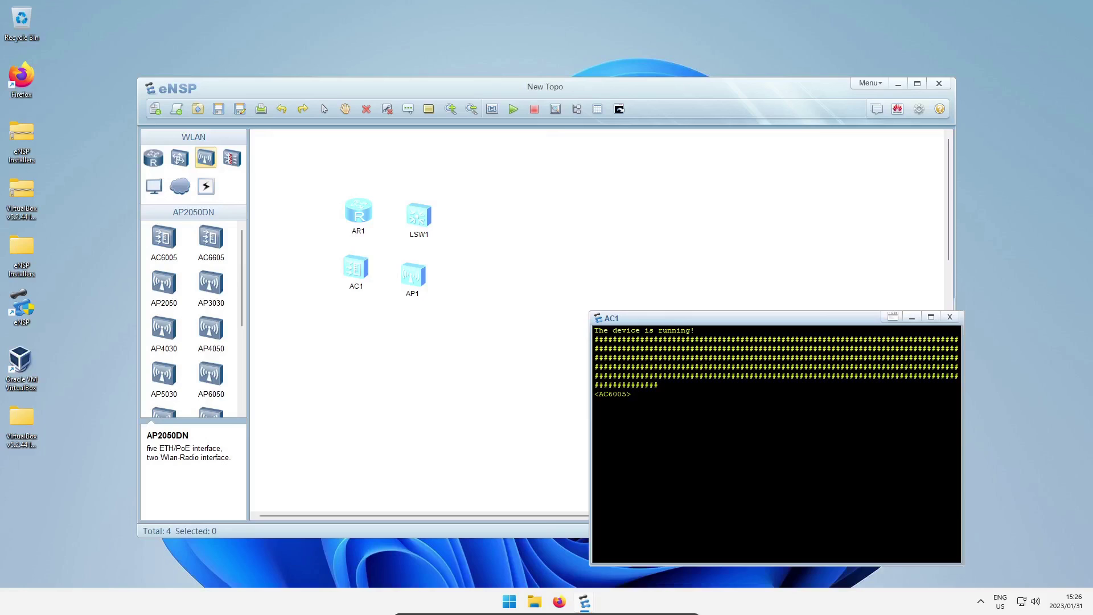
Run display version in the AC1 console and highlight the AC6005 model in the output
{"action": "left_click_drag", "start_coordinate": [630, 394], "coordinate": [594, 394]}
{"action": "left_click", "coordinate": [608, 396]}
{"action": "type", "text": "display version"}
{"action": "key", "text": "Return"}
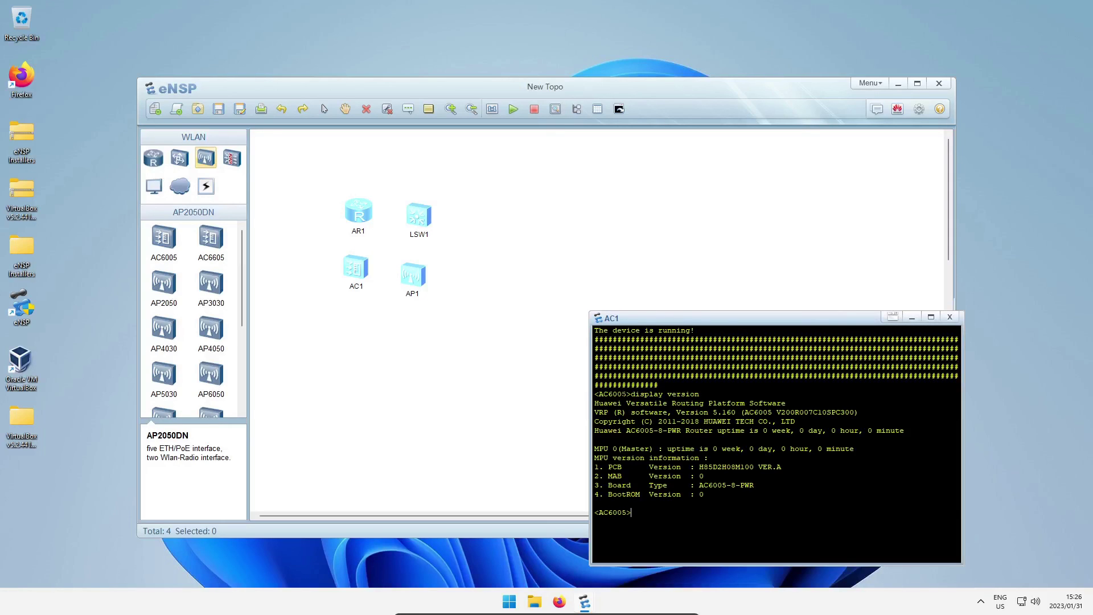
{"action": "left_click_drag", "start_coordinate": [744, 412], "coordinate": [771, 412]}
{"action": "left_click", "coordinate": [957, 317]}
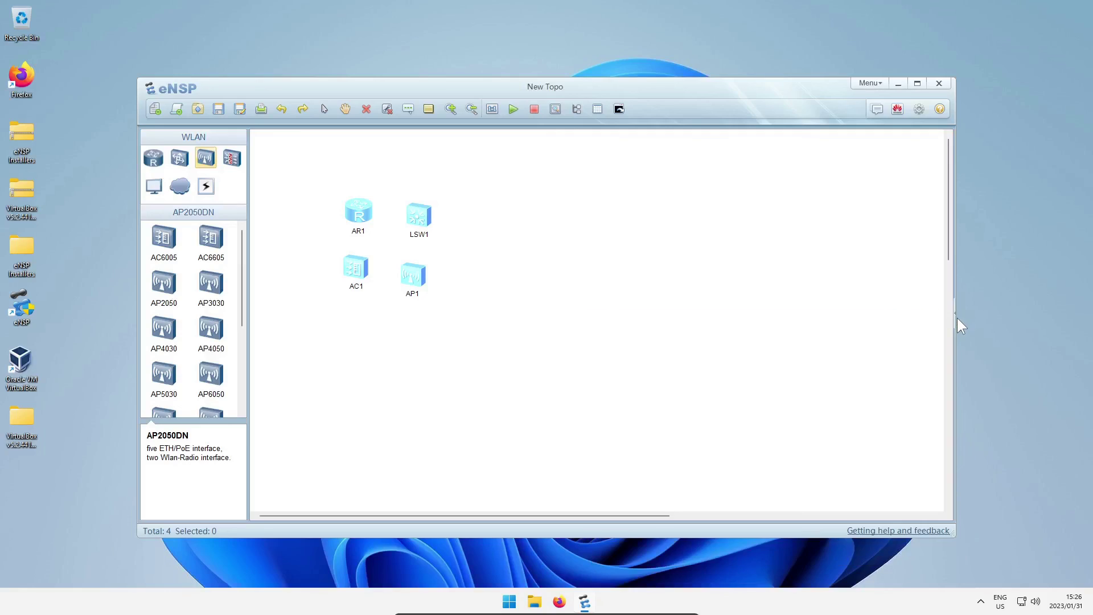